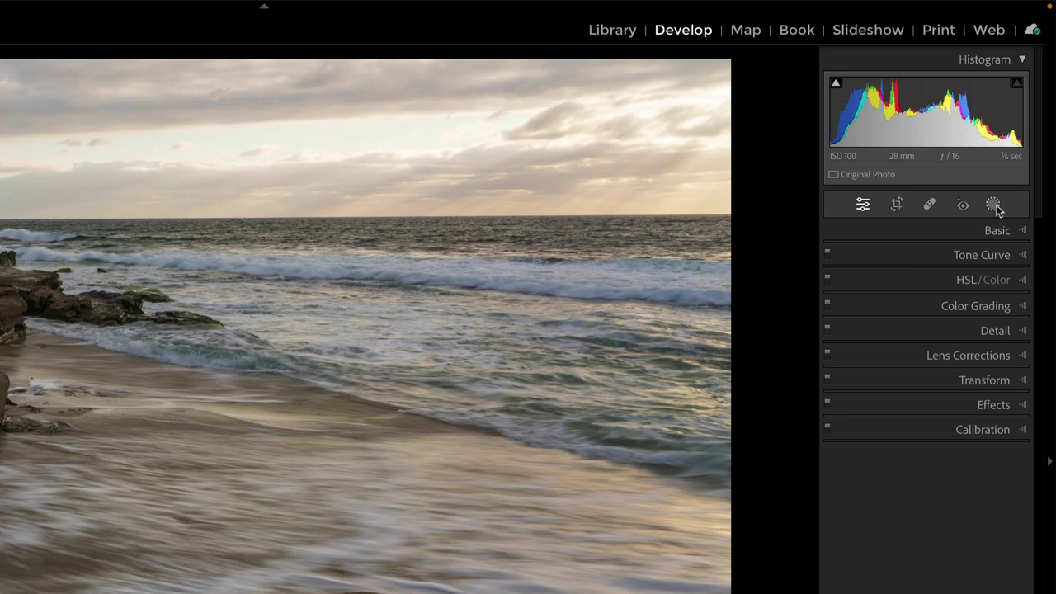
# Step: Open the masking panel for the seascape and collapse the range mask options
pyautogui.click(993, 206)
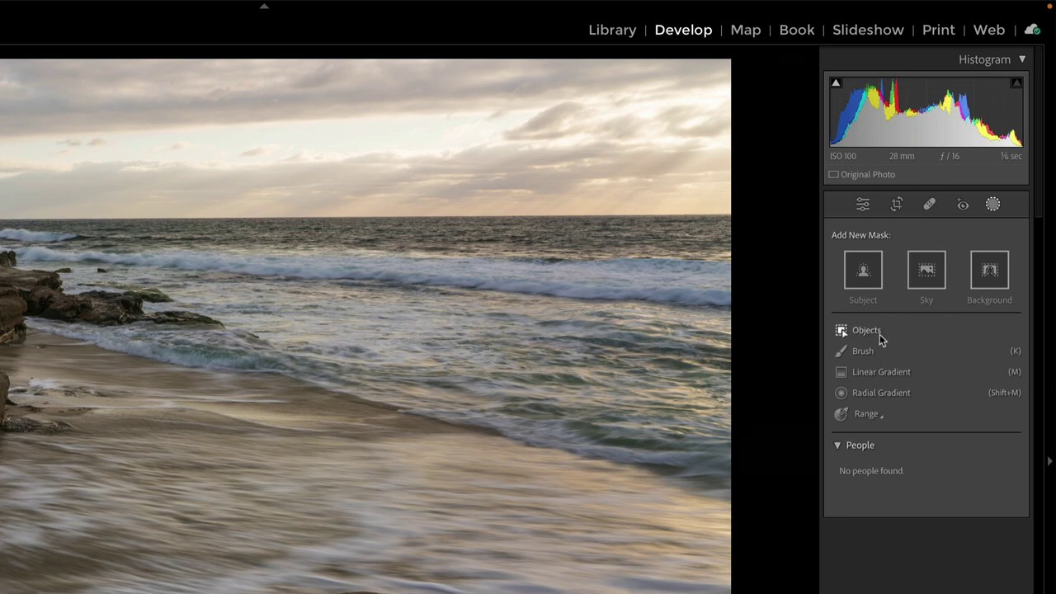
pyautogui.click(884, 421)
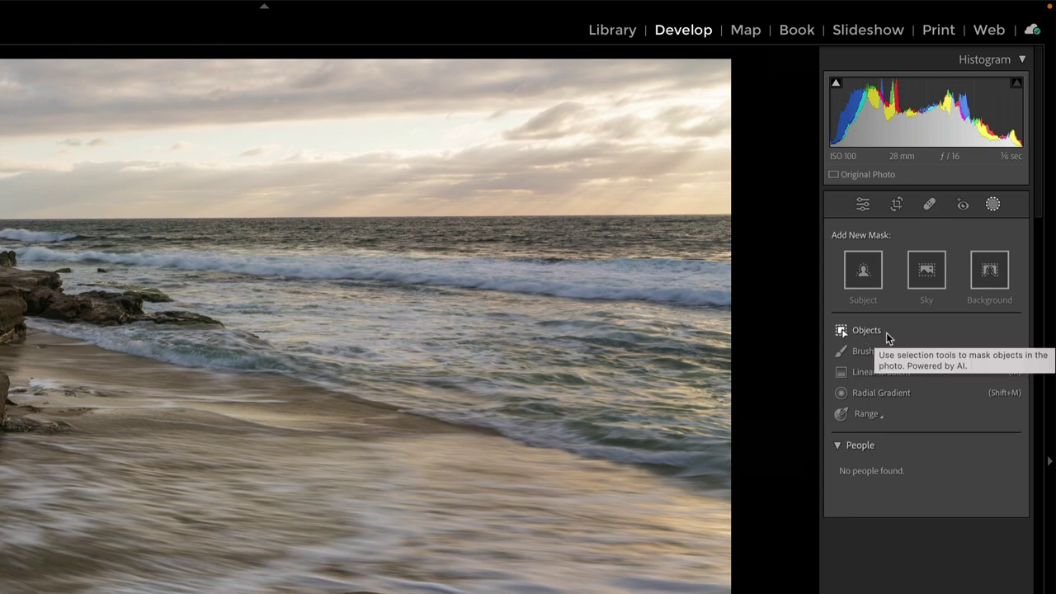
# Step: Try a Subject mask on the seascape, which reports no subject detected
pyautogui.click(863, 271)
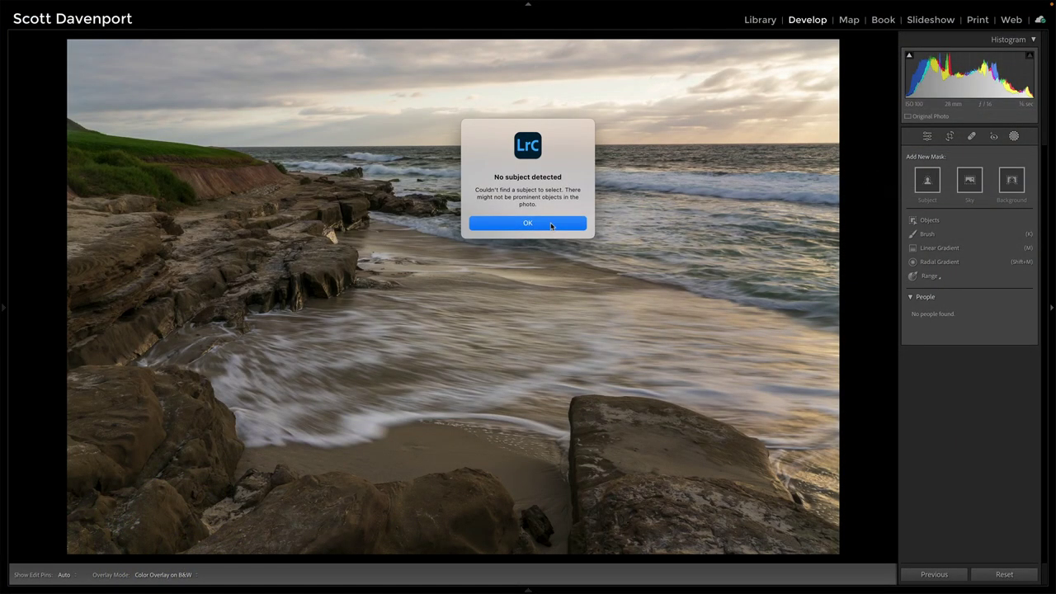
# Step: Dismiss the 'No subject detected' alert
pyautogui.click(551, 224)
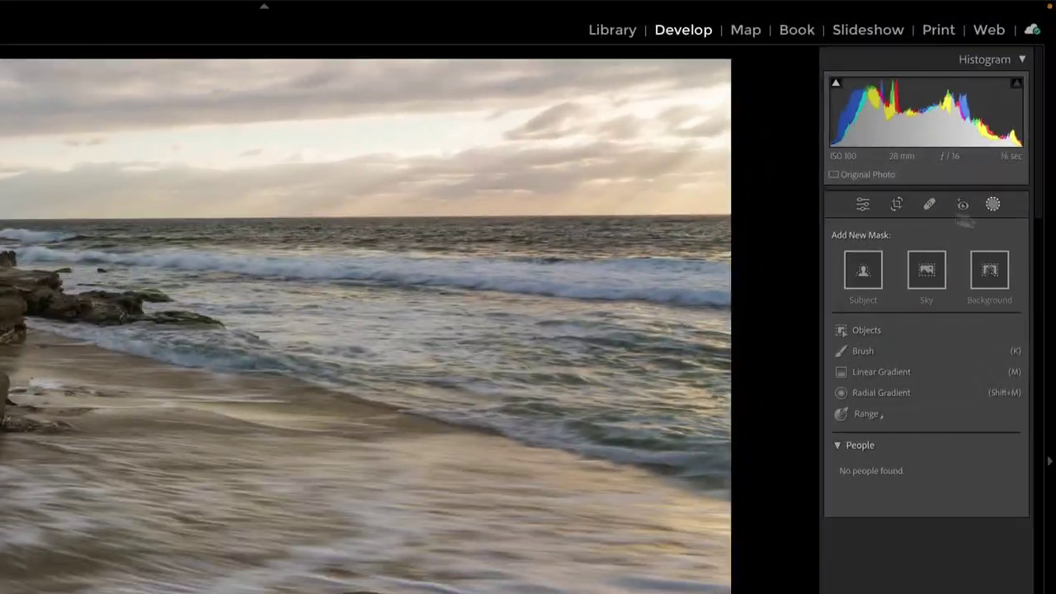
# Step: Create an object mask by boxing the left rock outcrop with Rectangle Select
pyautogui.click(858, 330)
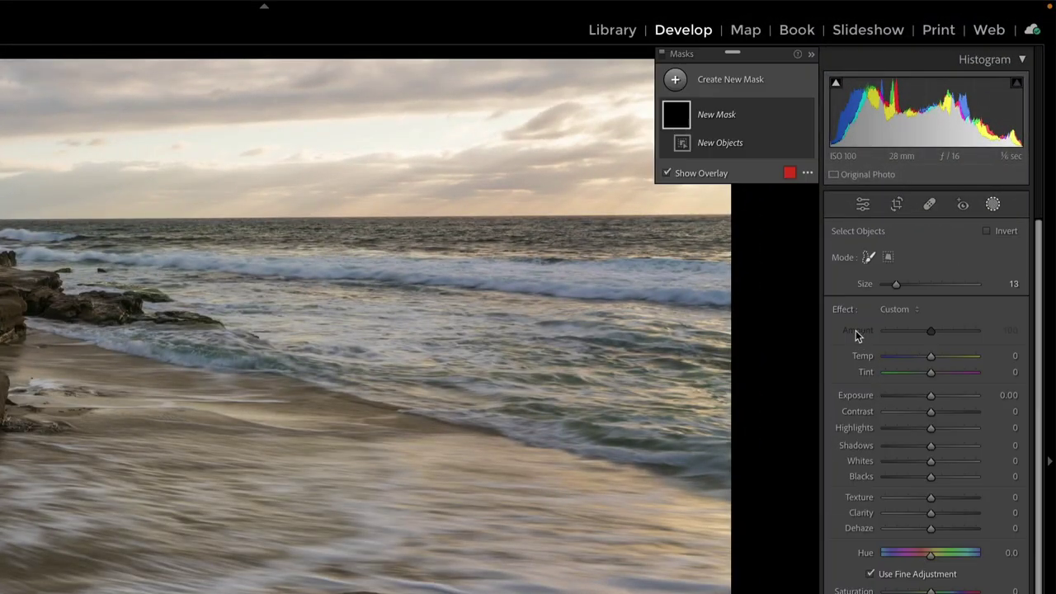
pyautogui.click(888, 259)
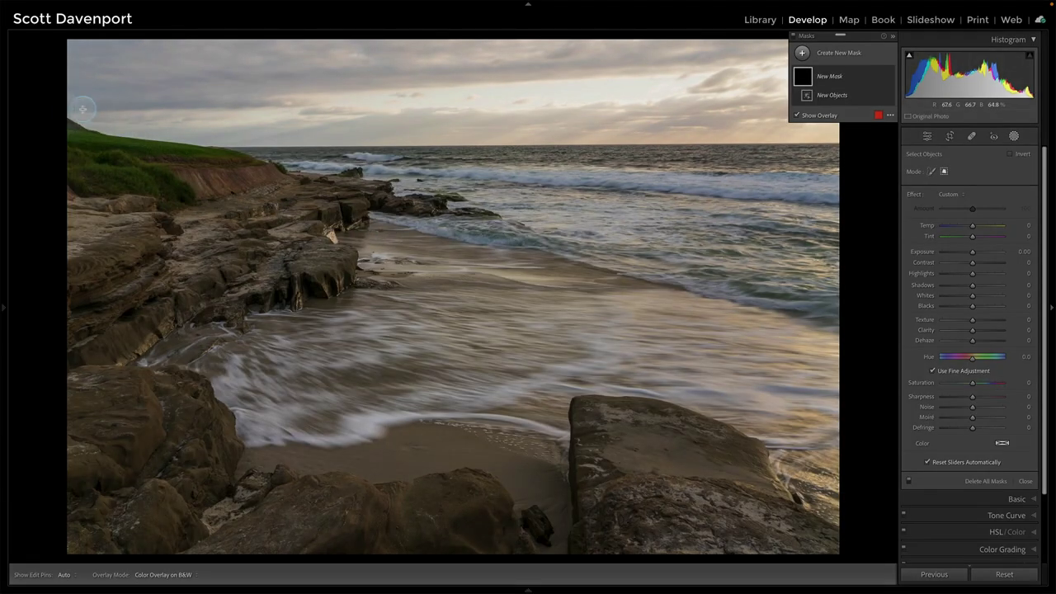
pyautogui.moveTo(61, 108); pyautogui.dragTo(532, 366)
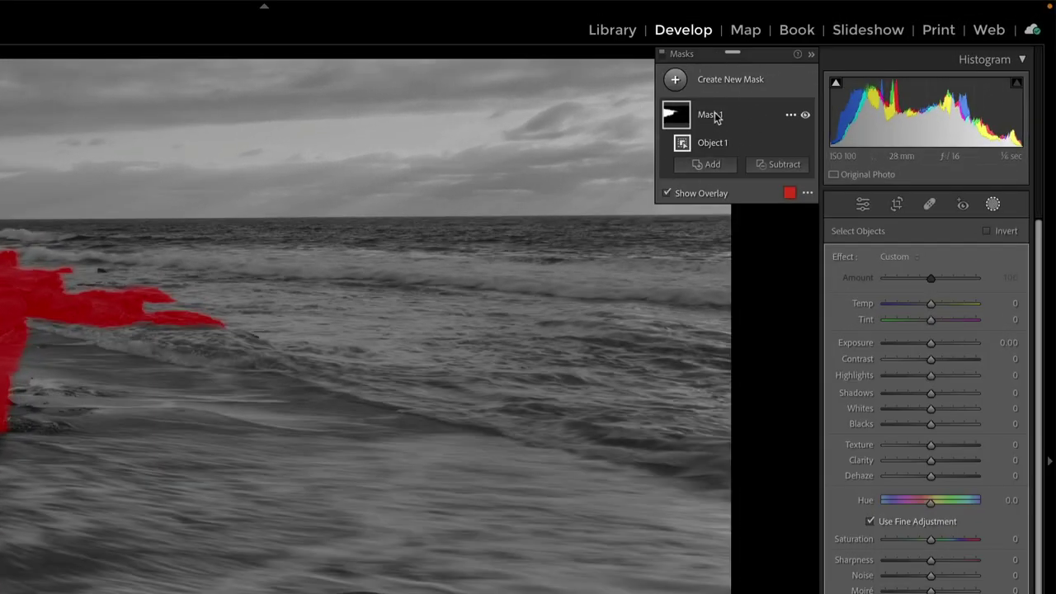
# Step: Add a second rectangle object selection over the lower-left foreground rocks to Mask 1
pyautogui.click(711, 164)
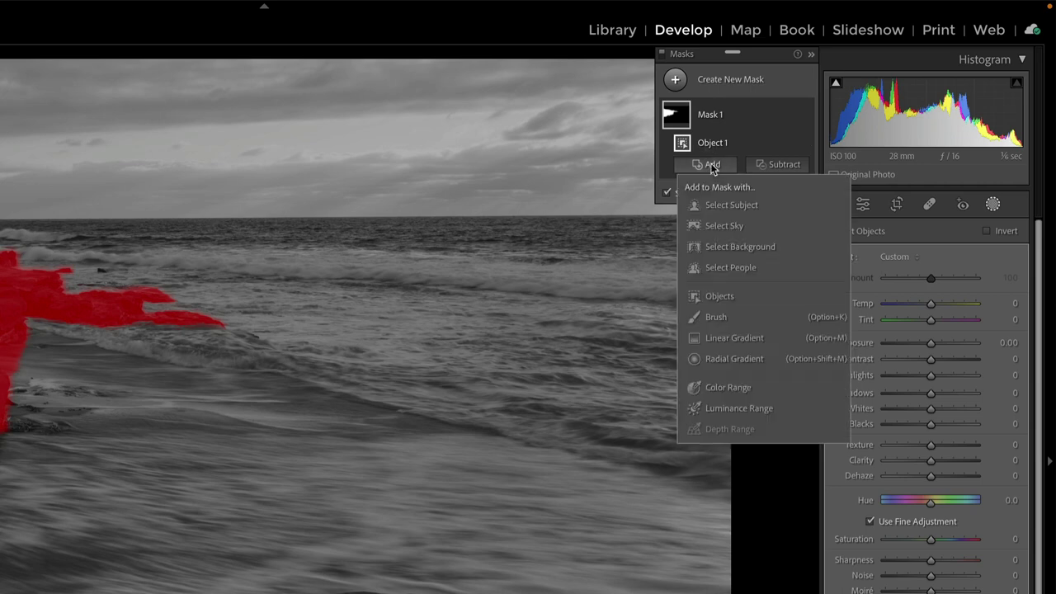
pyautogui.click(717, 295)
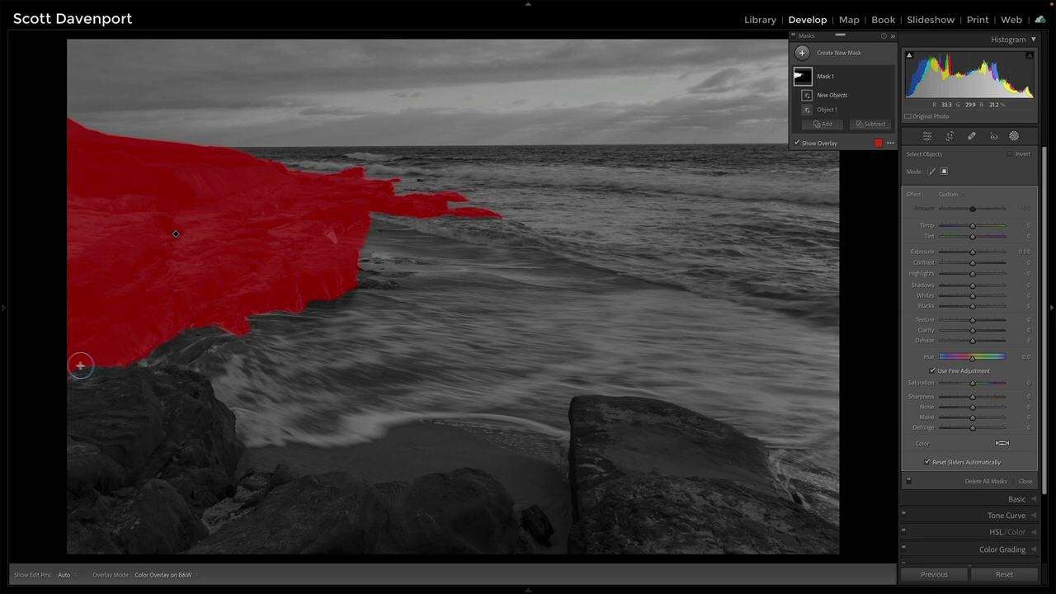
pyautogui.moveTo(60, 359); pyautogui.dragTo(559, 565)
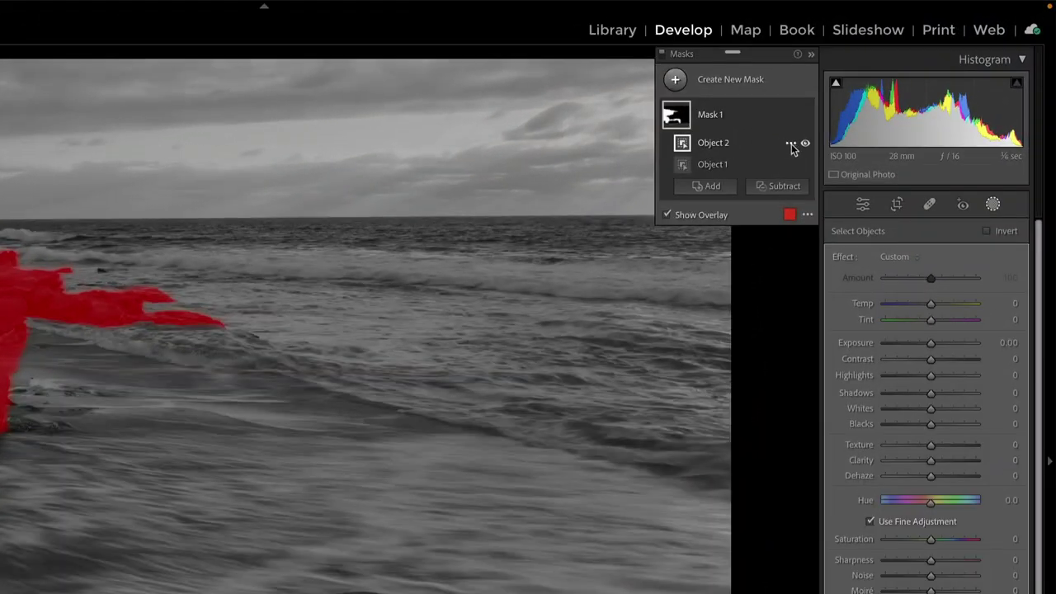
# Step: Replace the boxed Object 2 with a Brush Select object painted over the dark foreground rock
pyautogui.click(790, 145)
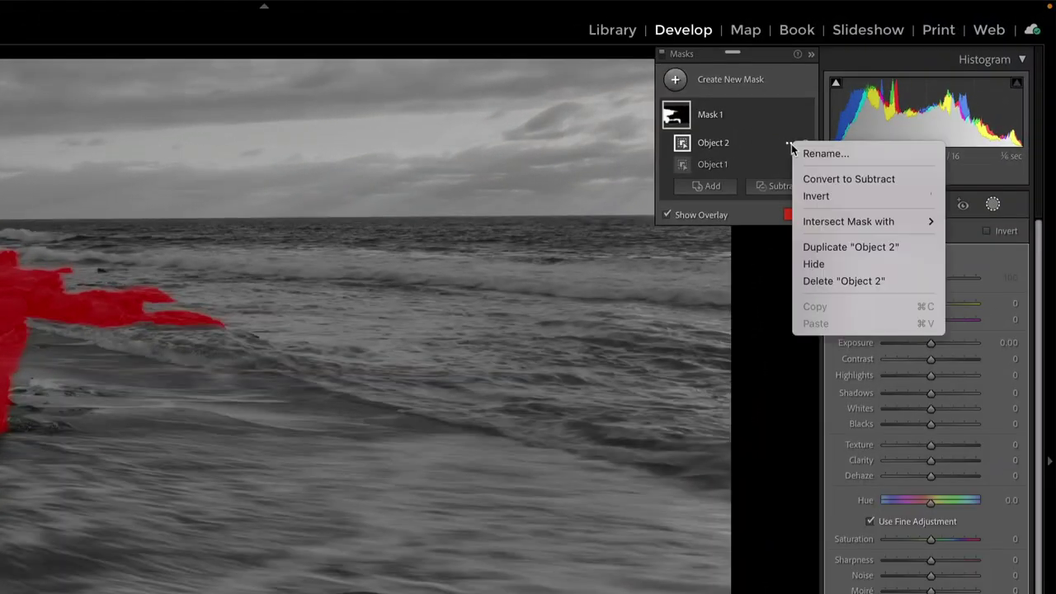
pyautogui.click(805, 282)
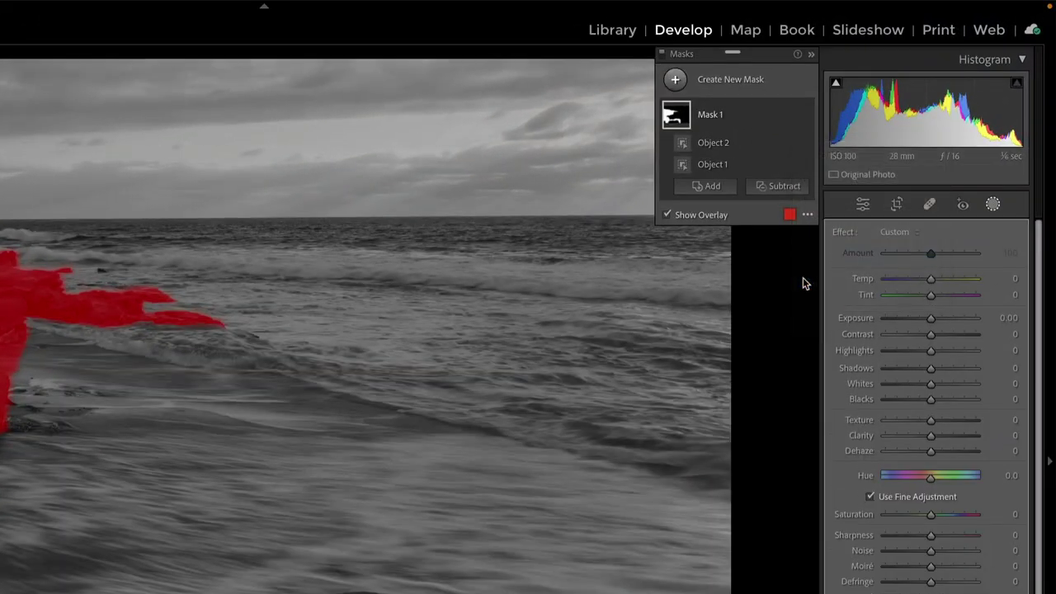
pyautogui.click(712, 164)
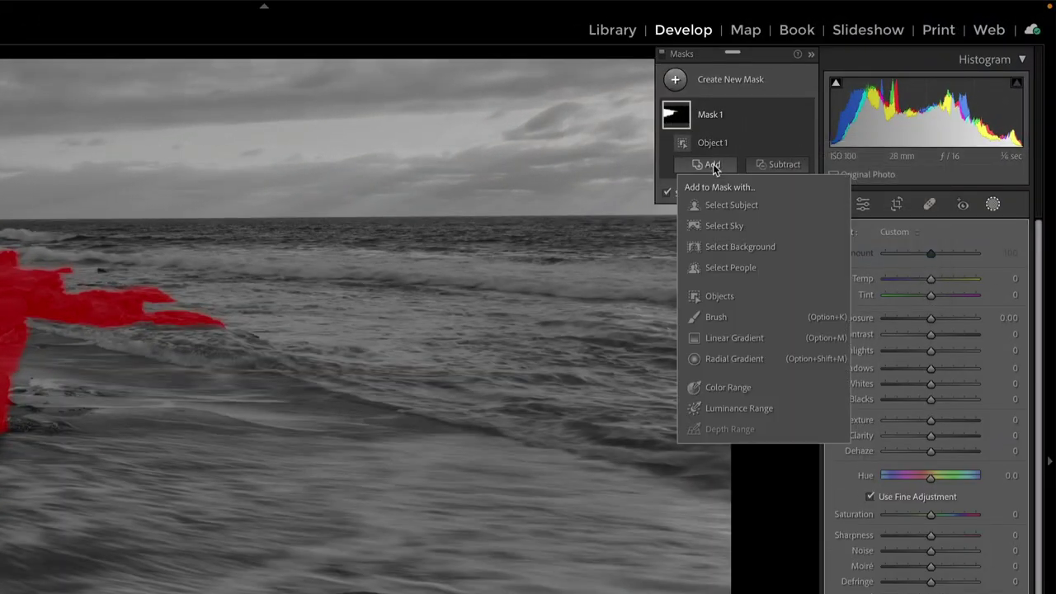
pyautogui.click(706, 299)
pyautogui.click(868, 257)
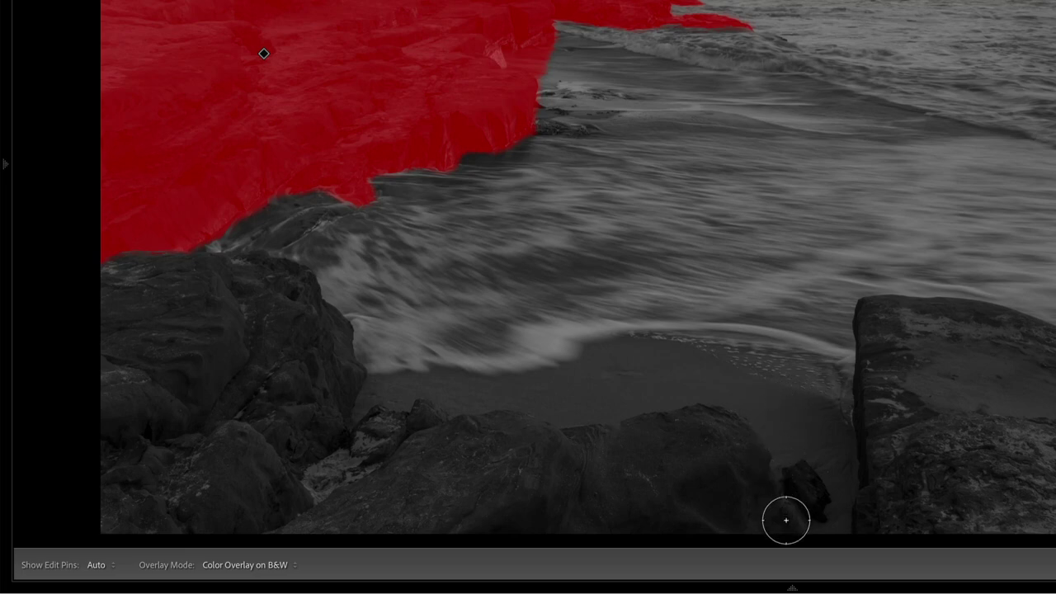
pyautogui.moveTo(786, 521)
pyautogui.mouseDown()
pyautogui.moveTo(814, 501)
pyautogui.moveTo(796, 474)
pyautogui.moveTo(703, 414)
pyautogui.moveTo(352, 422)
pyautogui.moveTo(365, 379)
pyautogui.mouseUp()
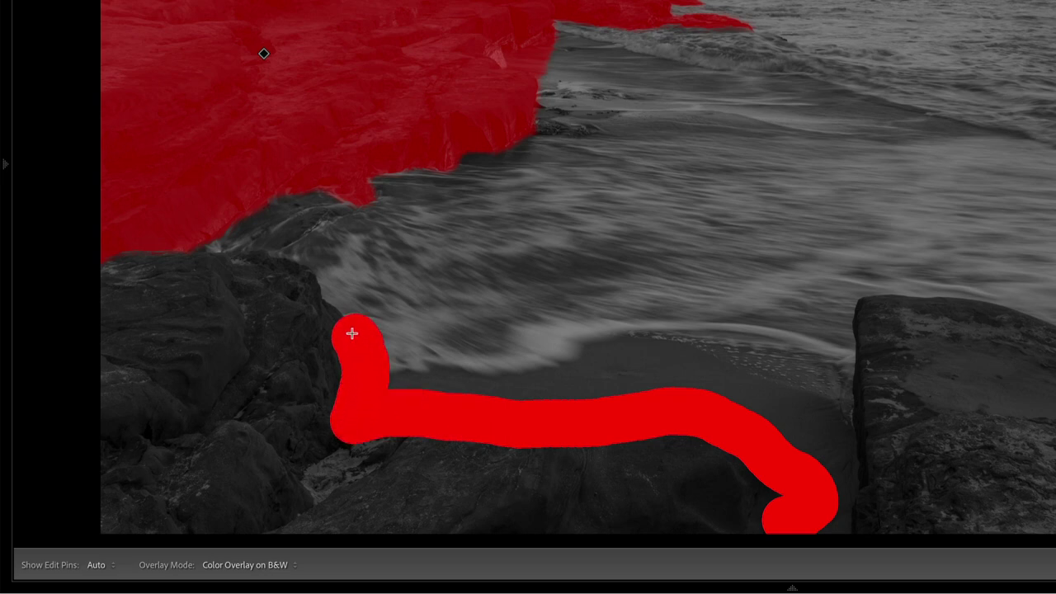
pyautogui.moveTo(352, 333)
pyautogui.mouseDown()
pyautogui.moveTo(284, 266)
pyautogui.moveTo(118, 268)
pyautogui.moveTo(107, 517)
pyautogui.moveTo(783, 527)
pyautogui.moveTo(739, 485)
pyautogui.moveTo(752, 471)
pyautogui.moveTo(650, 434)
pyautogui.moveTo(708, 491)
pyautogui.moveTo(582, 481)
pyautogui.moveTo(550, 451)
pyautogui.moveTo(466, 454)
pyautogui.moveTo(474, 494)
pyautogui.moveTo(220, 485)
pyautogui.moveTo(334, 455)
pyautogui.mouseUp()
pyautogui.moveTo(320, 413)
pyautogui.mouseDown()
pyautogui.moveTo(278, 303)
pyautogui.moveTo(333, 383)
pyautogui.moveTo(333, 373)
pyautogui.moveTo(245, 283)
pyautogui.moveTo(151, 290)
pyautogui.moveTo(135, 302)
pyautogui.moveTo(129, 498)
pyautogui.moveTo(179, 482)
pyautogui.moveTo(169, 471)
pyautogui.moveTo(323, 463)
pyautogui.moveTo(307, 413)
pyautogui.moveTo(237, 309)
pyautogui.moveTo(166, 319)
pyautogui.moveTo(160, 448)
pyautogui.moveTo(285, 449)
pyautogui.moveTo(230, 349)
pyautogui.moveTo(192, 411)
pyautogui.moveTo(206, 360)
pyautogui.moveTo(244, 424)
pyautogui.mouseUp()
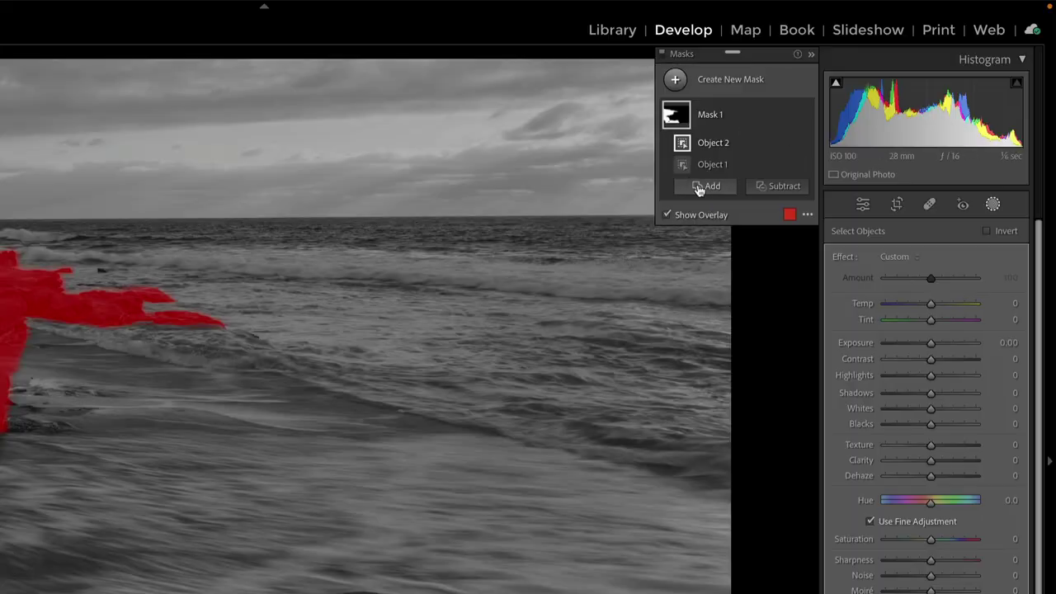
# Step: Paint a Brush 1 area over the dark lower-left corner rock and show edit pins
pyautogui.click(699, 187)
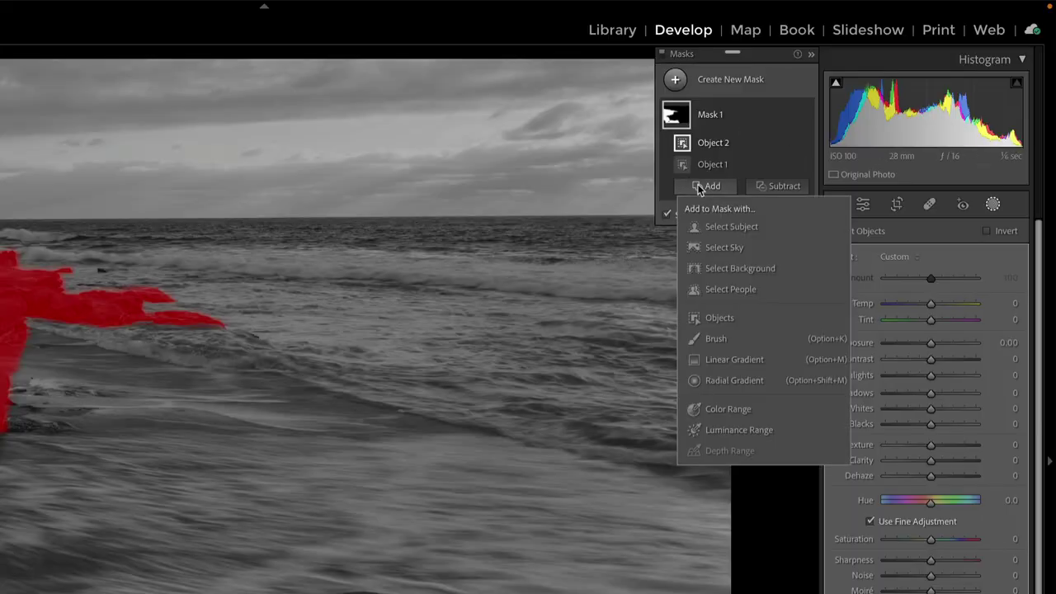
pyautogui.click(701, 335)
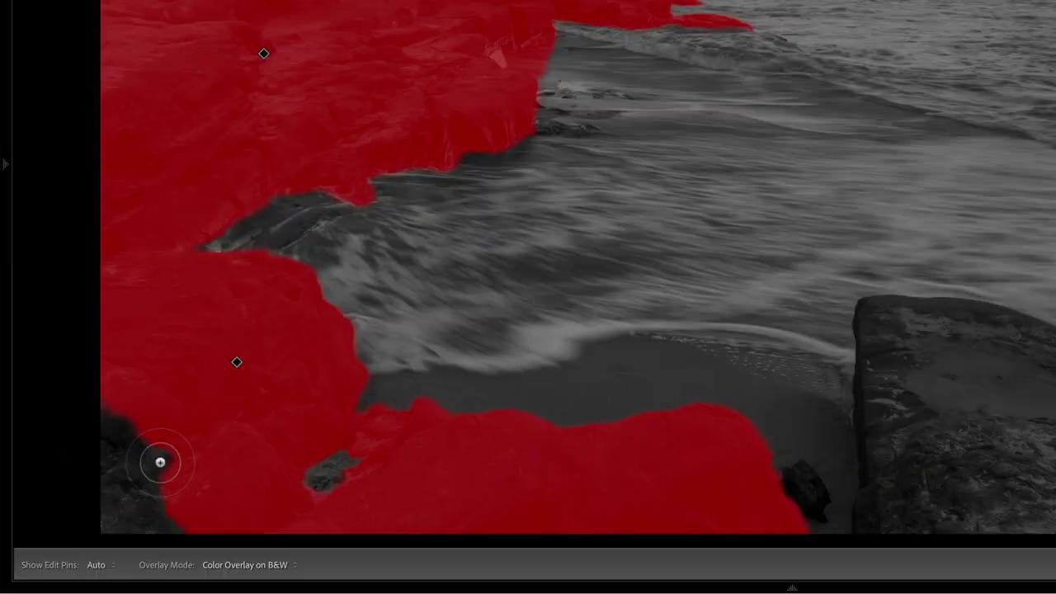
pyautogui.moveTo(160, 462)
pyautogui.mouseDown()
pyautogui.moveTo(130, 416)
pyautogui.moveTo(111, 510)
pyautogui.moveTo(186, 515)
pyautogui.moveTo(151, 504)
pyautogui.moveTo(197, 474)
pyautogui.moveTo(310, 468)
pyautogui.moveTo(326, 483)
pyautogui.moveTo(278, 491)
pyautogui.moveTo(308, 495)
pyautogui.mouseUp()
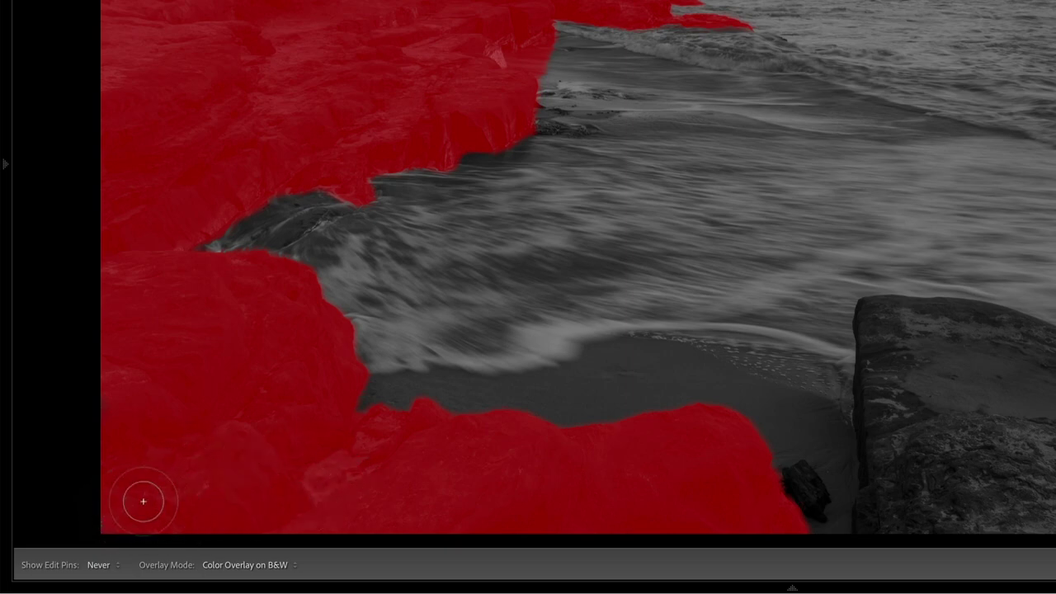
pyautogui.press('h')
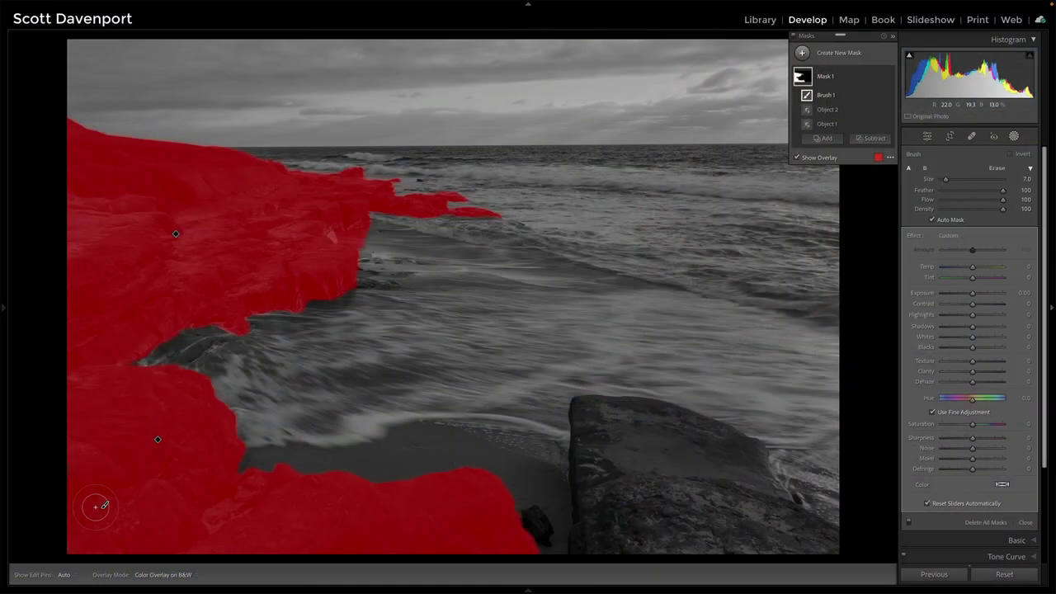
# Step: Add Object 3, a rectangle selection around the large right-hand foreground rock
pyautogui.click(825, 139)
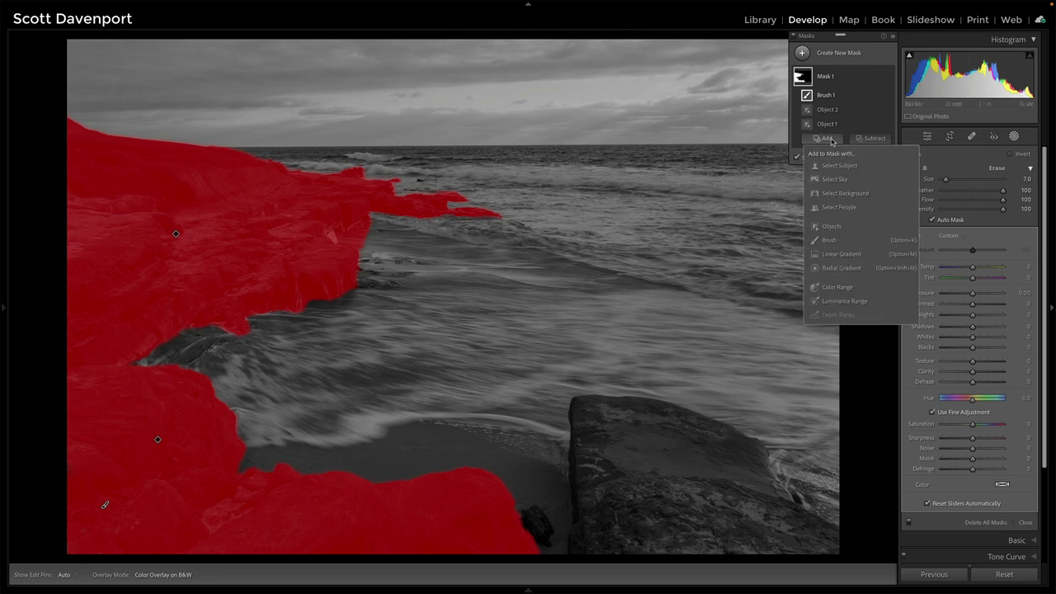
pyautogui.click(828, 226)
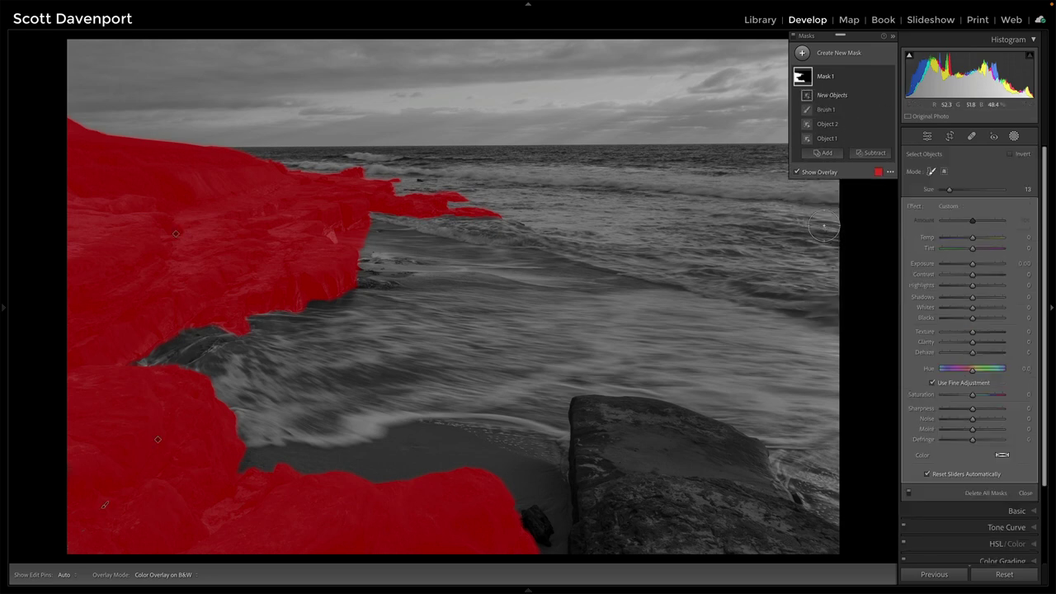
pyautogui.click(944, 172)
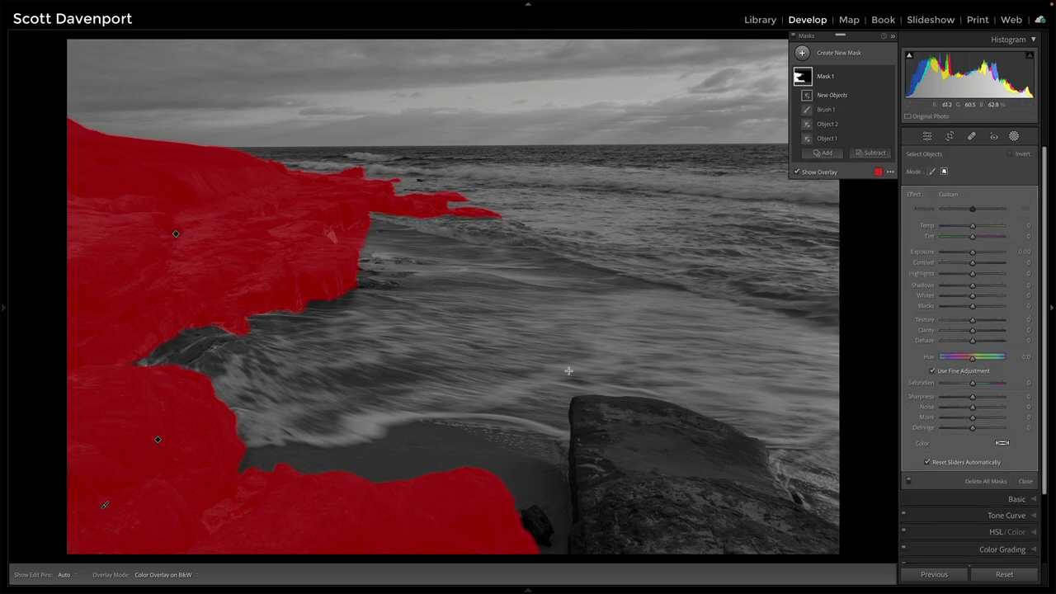
pyautogui.moveTo(562, 370); pyautogui.dragTo(849, 566)
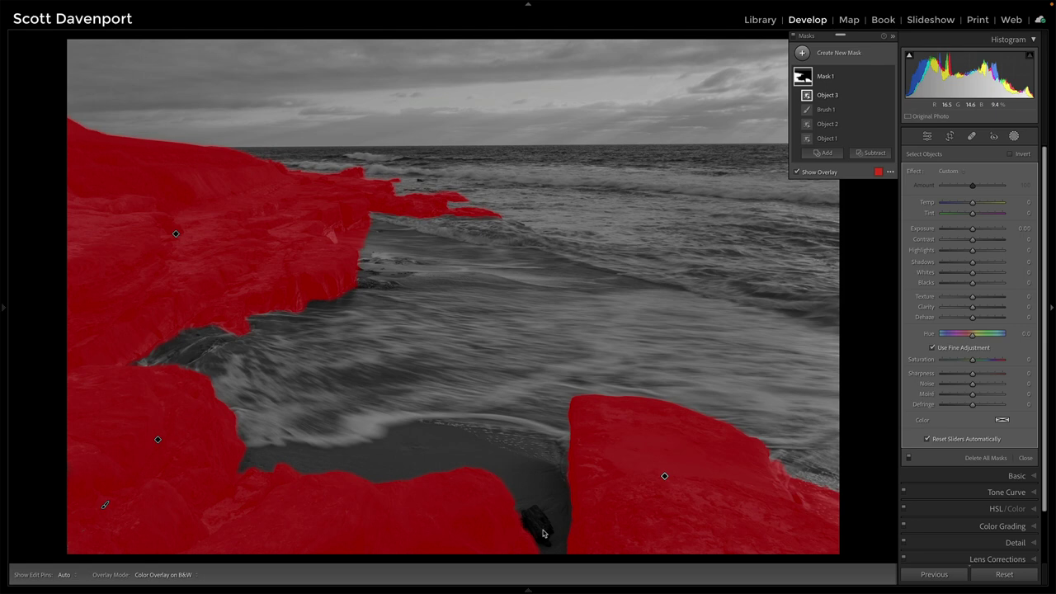
# Step: Add Object 4 covering the small dark rock at bottom centre
pyautogui.click(824, 153)
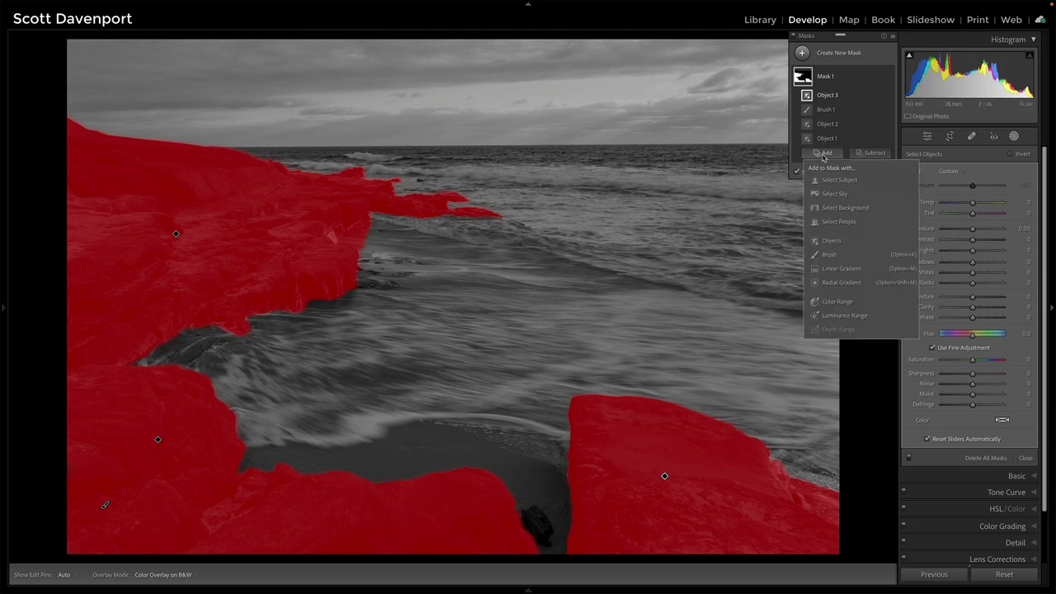
pyautogui.click(831, 241)
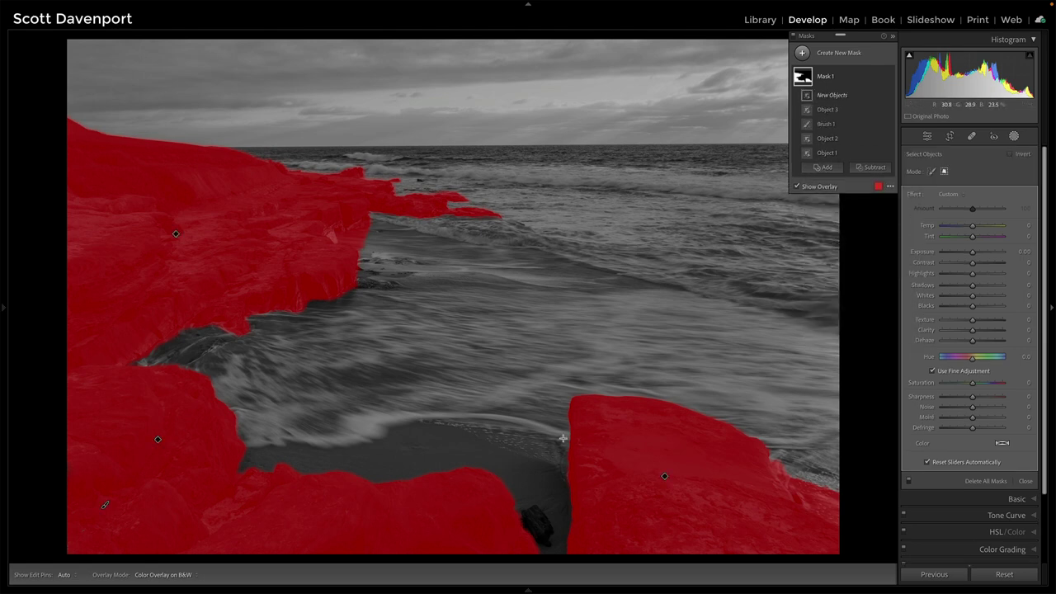
pyautogui.moveTo(516, 491); pyautogui.dragTo(513, 507)
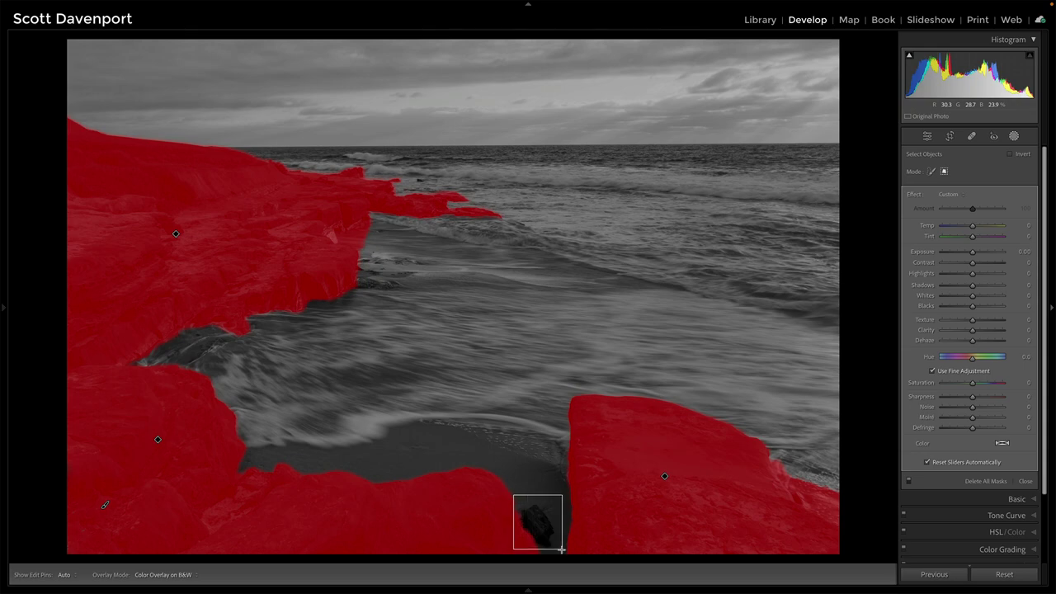
pyautogui.moveTo(561, 548); pyautogui.dragTo(561, 550)
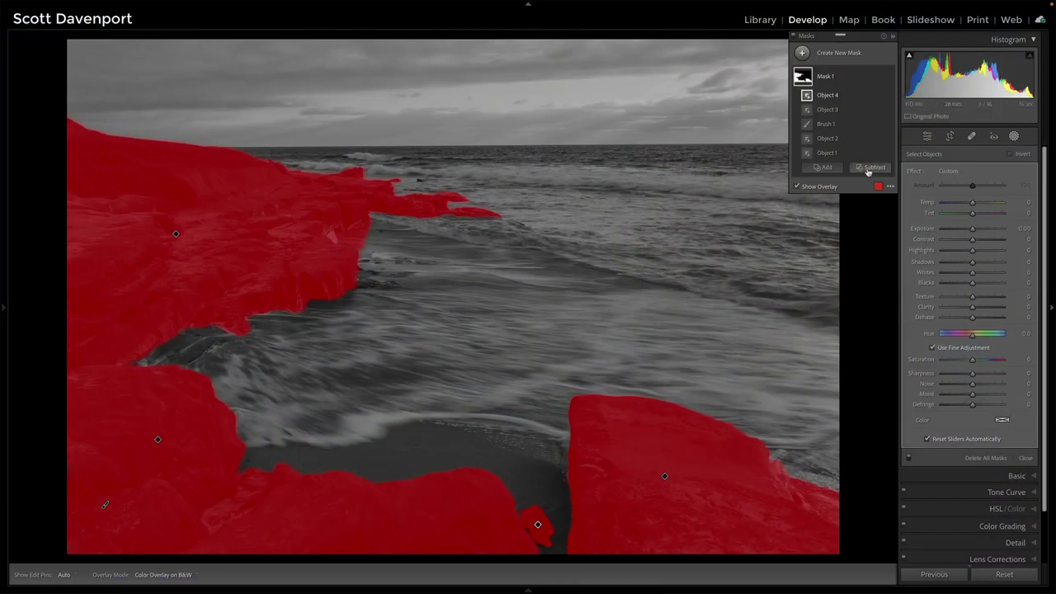
# Step: Subtract a Brush 2 stroke from Mask 1 to erase water overspill along the cliff edge
pyautogui.click(868, 170)
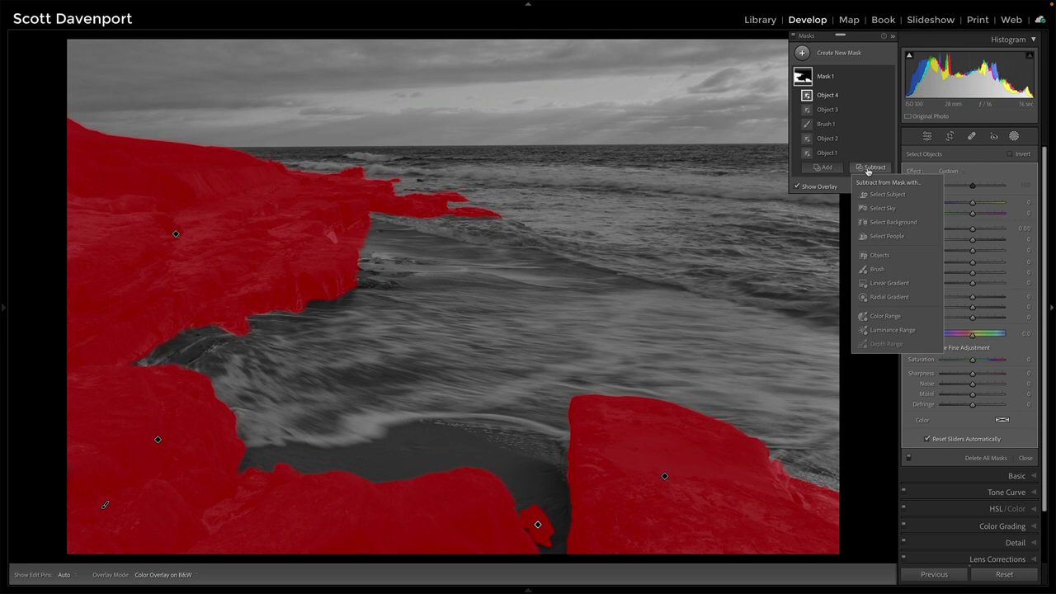
pyautogui.click(876, 269)
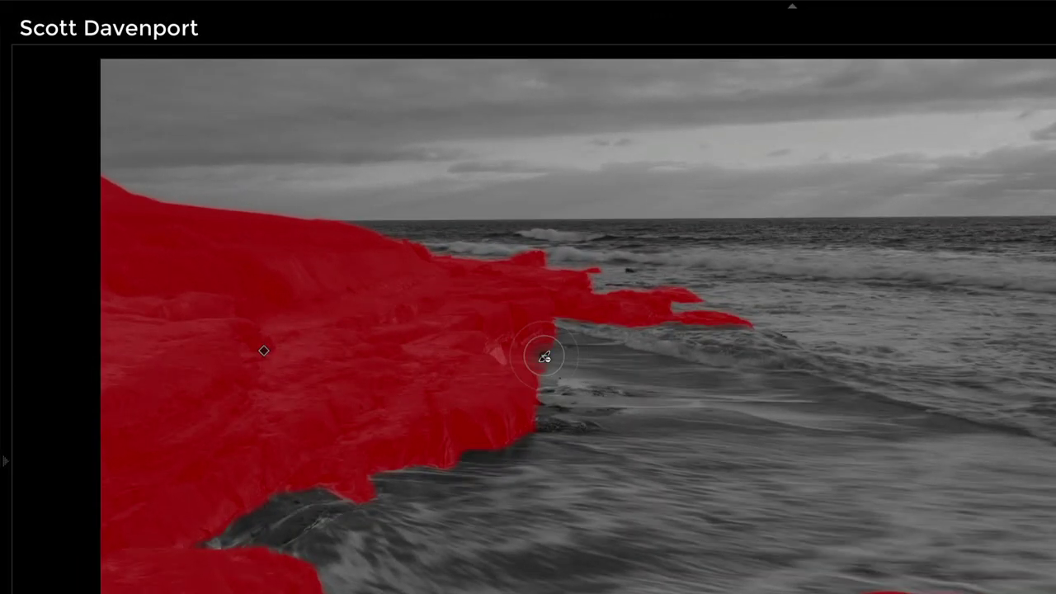
pyautogui.moveTo(545, 356)
pyautogui.mouseDown()
pyautogui.moveTo(523, 354)
pyautogui.moveTo(542, 342)
pyautogui.moveTo(544, 363)
pyautogui.mouseUp()
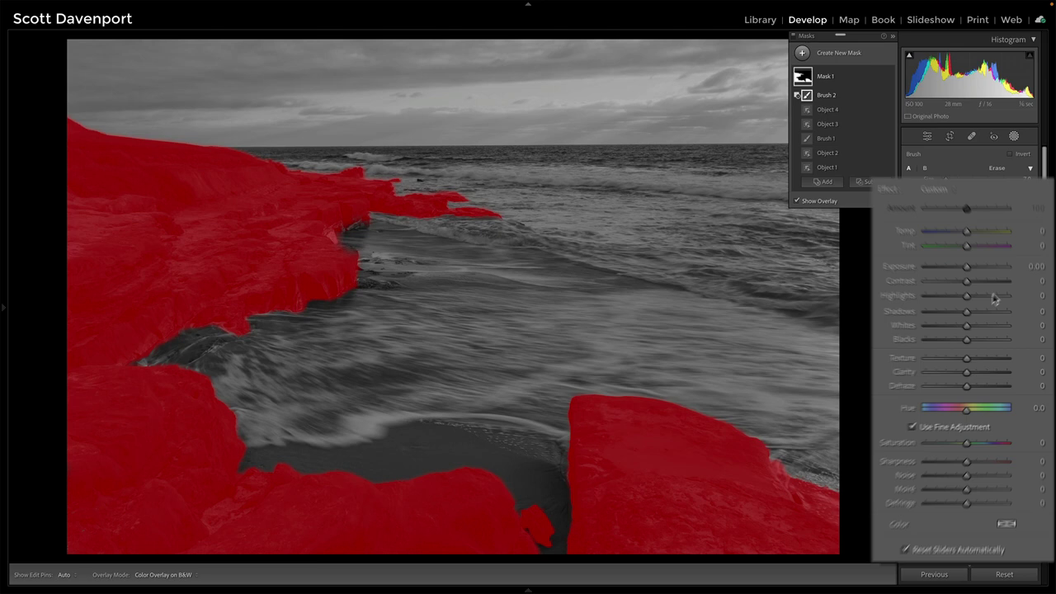
# Step: Set Mask 1's Effect sliders to Temp 17, Texture 22 and Clarity 12
pyautogui.click(971, 371)
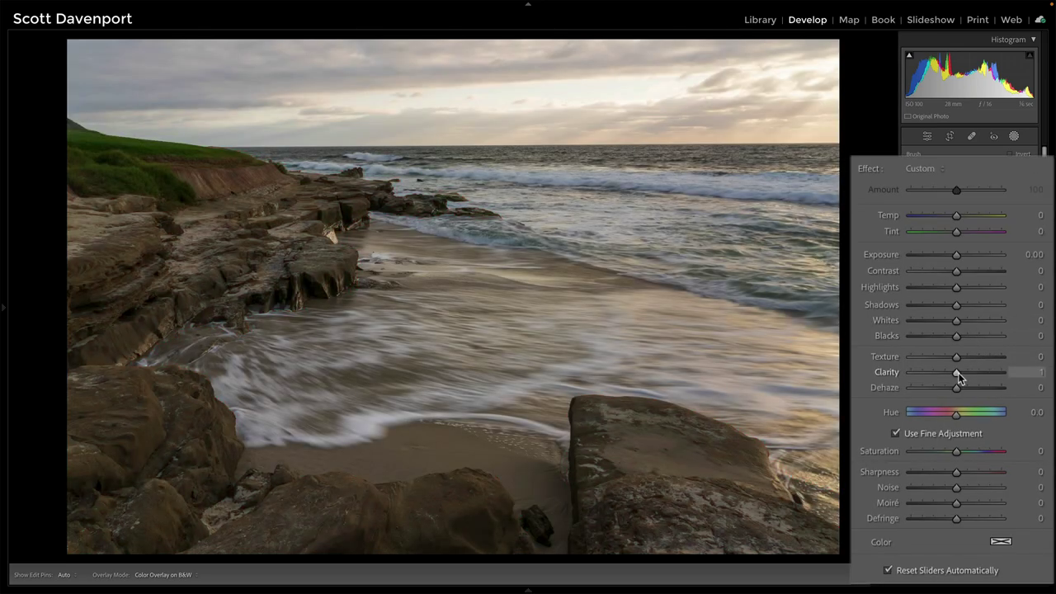
pyautogui.moveTo(957, 372); pyautogui.dragTo(997, 371)
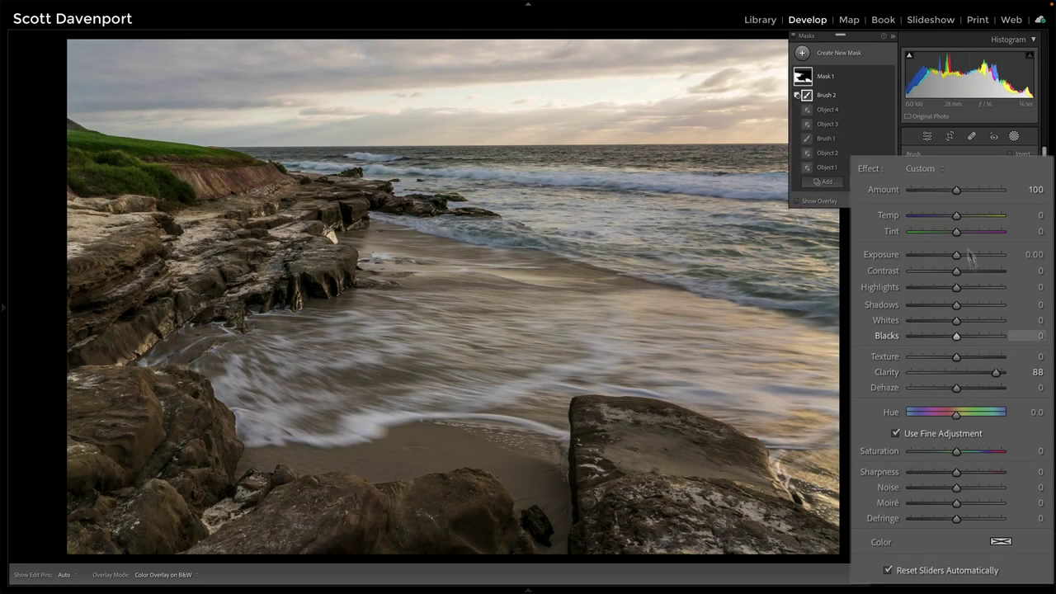
pyautogui.moveTo(957, 215); pyautogui.dragTo(982, 216)
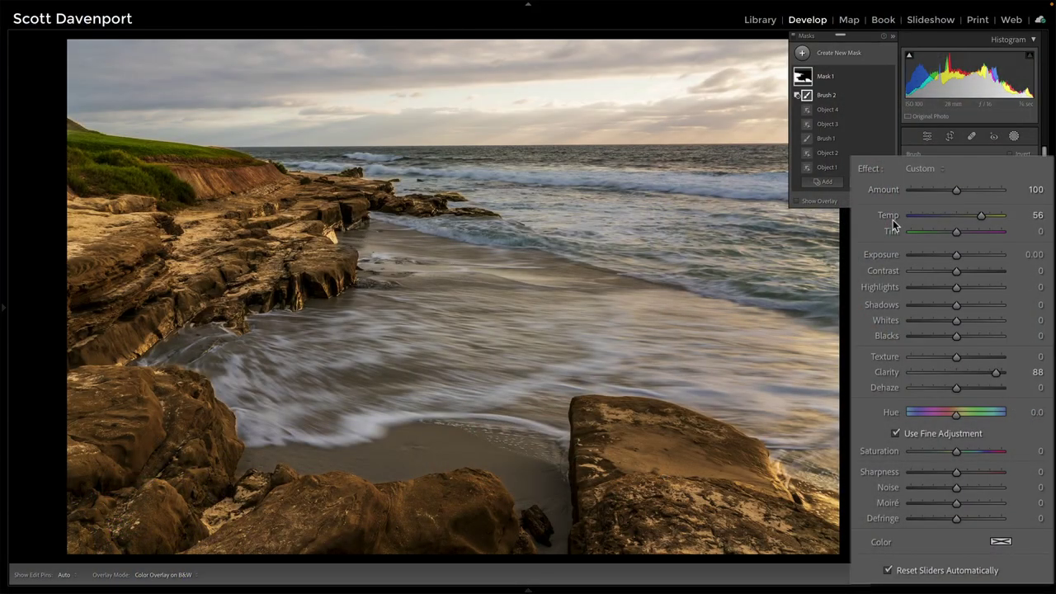
pyautogui.doubleClick(889, 373)
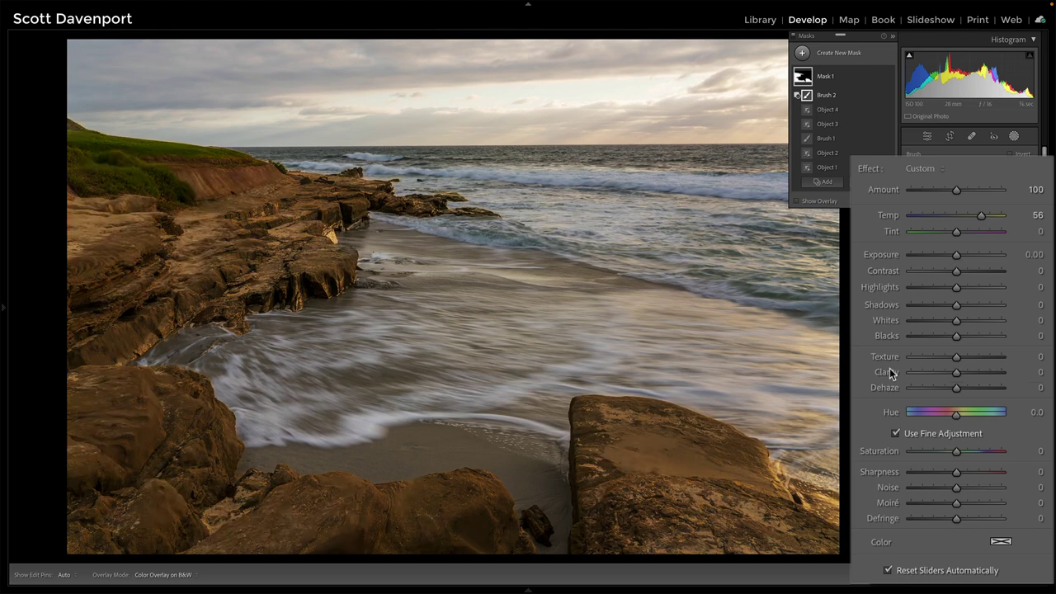
pyautogui.click(980, 216)
pyautogui.moveTo(953, 220); pyautogui.dragTo(965, 221)
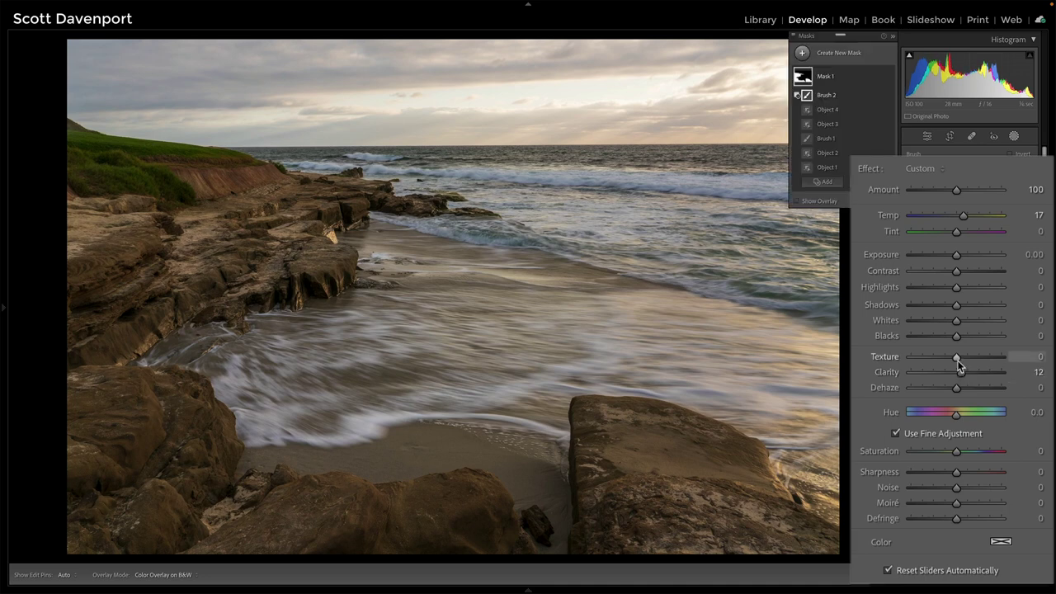
pyautogui.moveTo(957, 359); pyautogui.dragTo(969, 363)
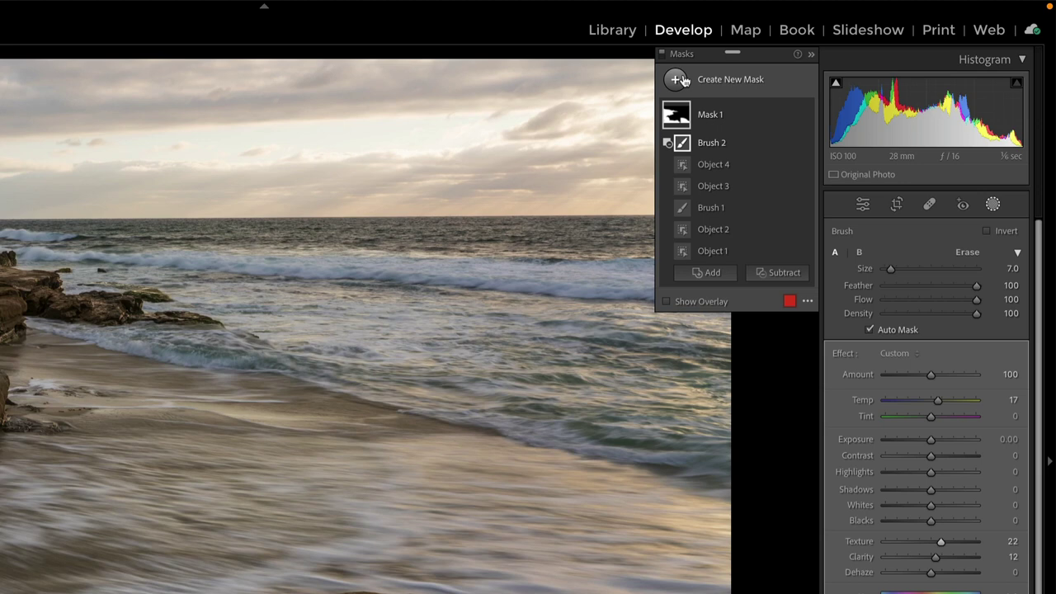
# Step: Build Mask 2 from three object selections: the open ocean, the nearer water, and the lower-right surf
pyautogui.click(676, 79)
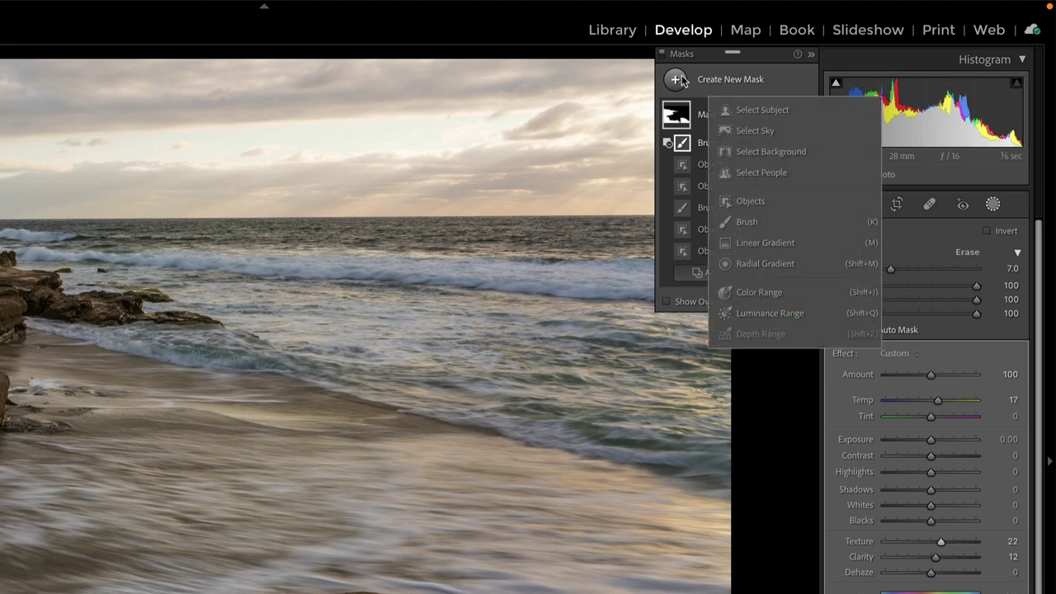
pyautogui.click(739, 200)
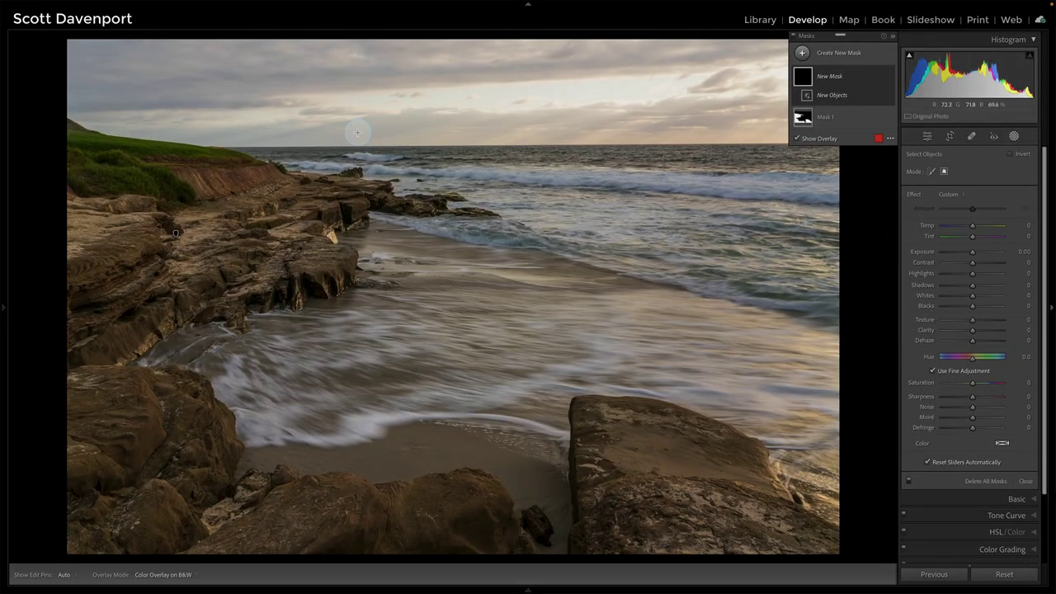
pyautogui.moveTo(262, 126); pyautogui.dragTo(870, 308)
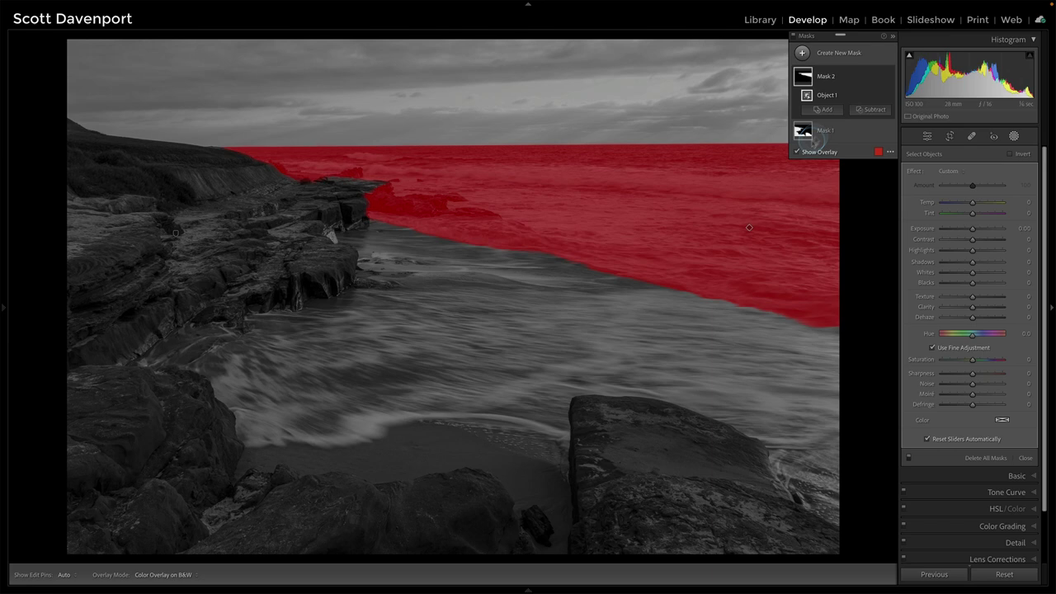
pyautogui.click(822, 109)
pyautogui.click(830, 197)
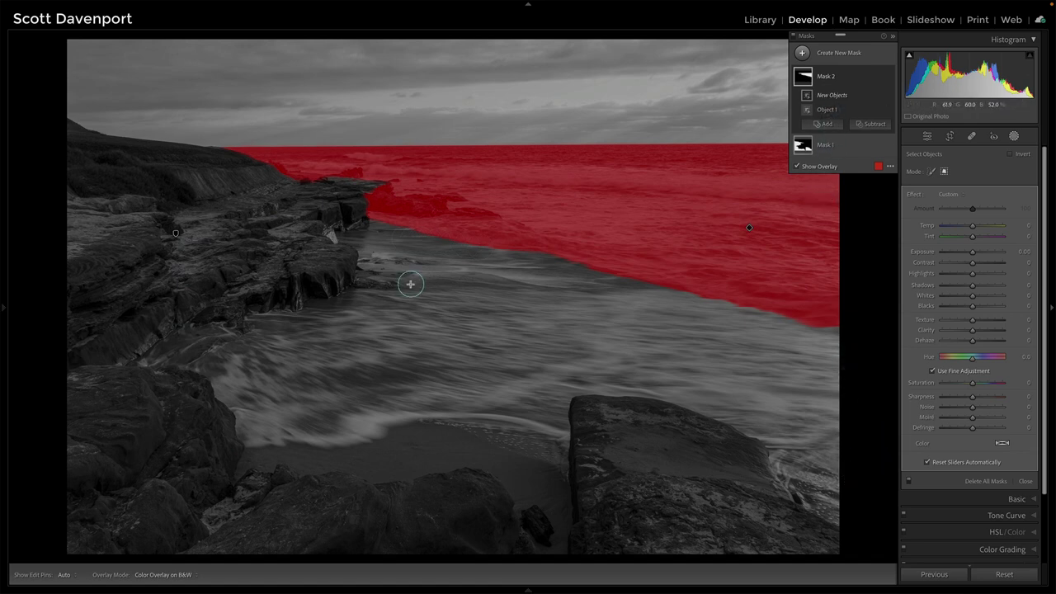
pyautogui.moveTo(175, 250); pyautogui.dragTo(855, 470)
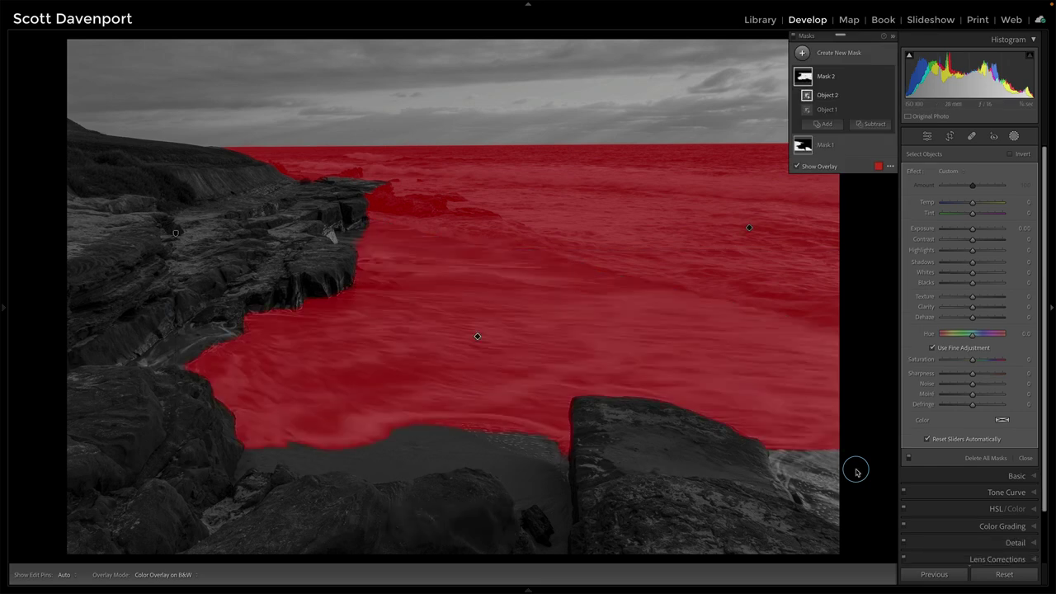
pyautogui.click(824, 123)
pyautogui.click(829, 216)
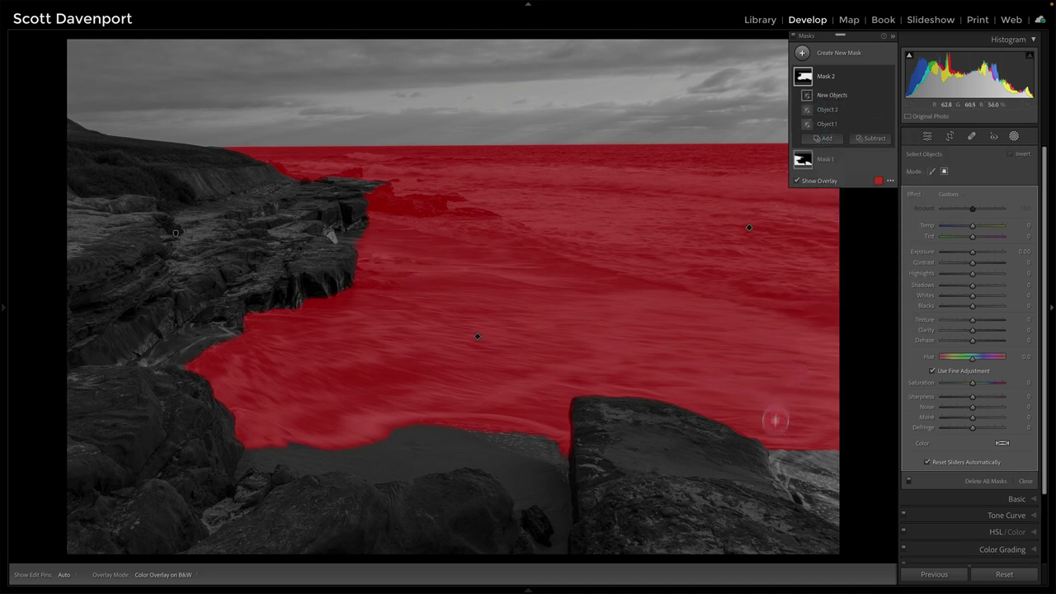
pyautogui.moveTo(764, 440); pyautogui.dragTo(851, 527)
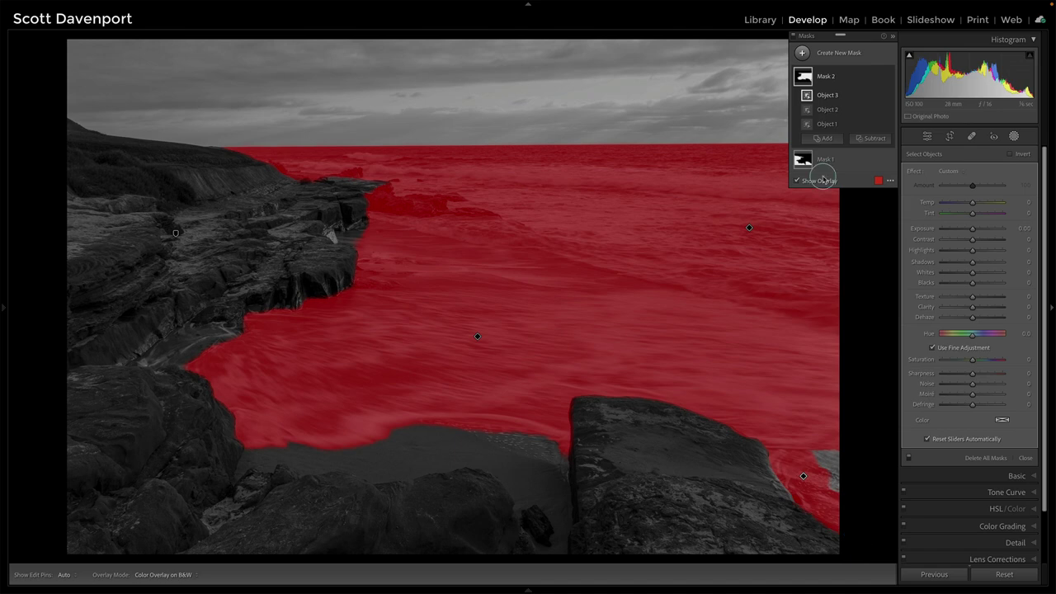
# Step: Add a brush to Mask 2, then use a subtracting brush to remove the mask from the offshore rock tips
pyautogui.click(824, 137)
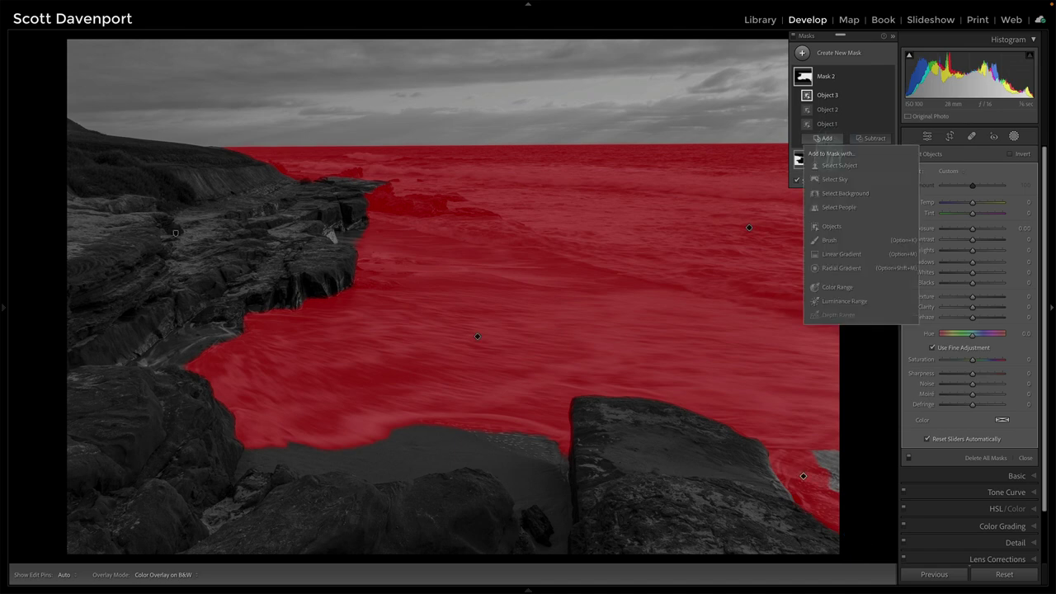
pyautogui.click(830, 239)
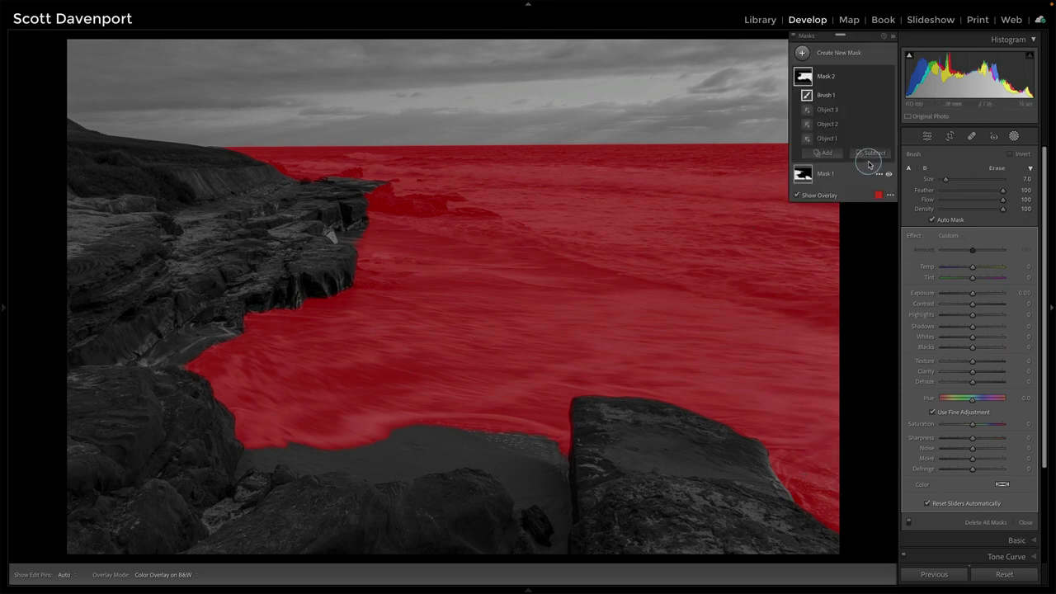
pyautogui.click(867, 153)
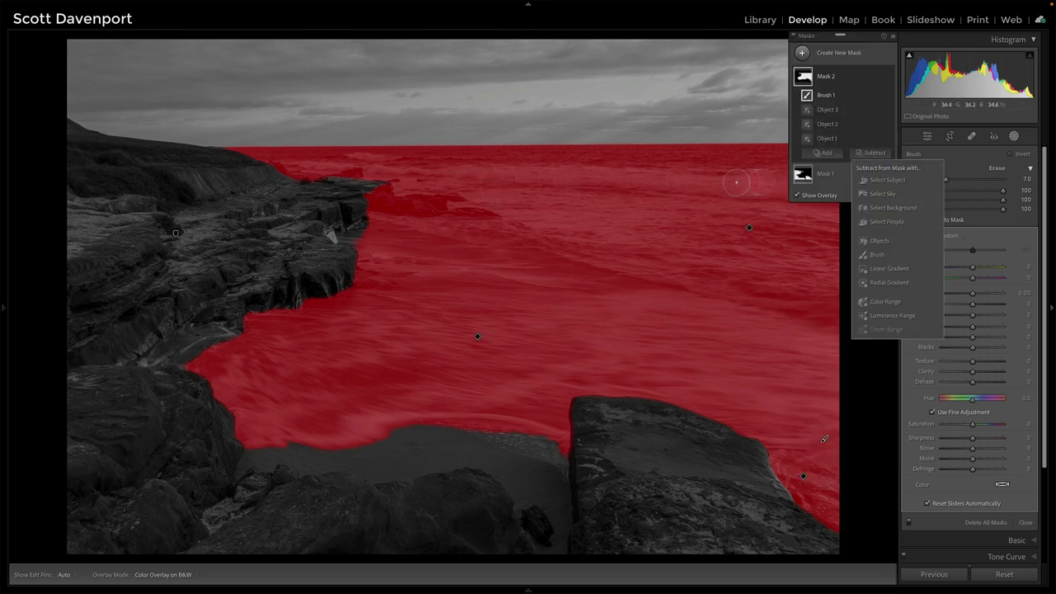
pyautogui.click(867, 256)
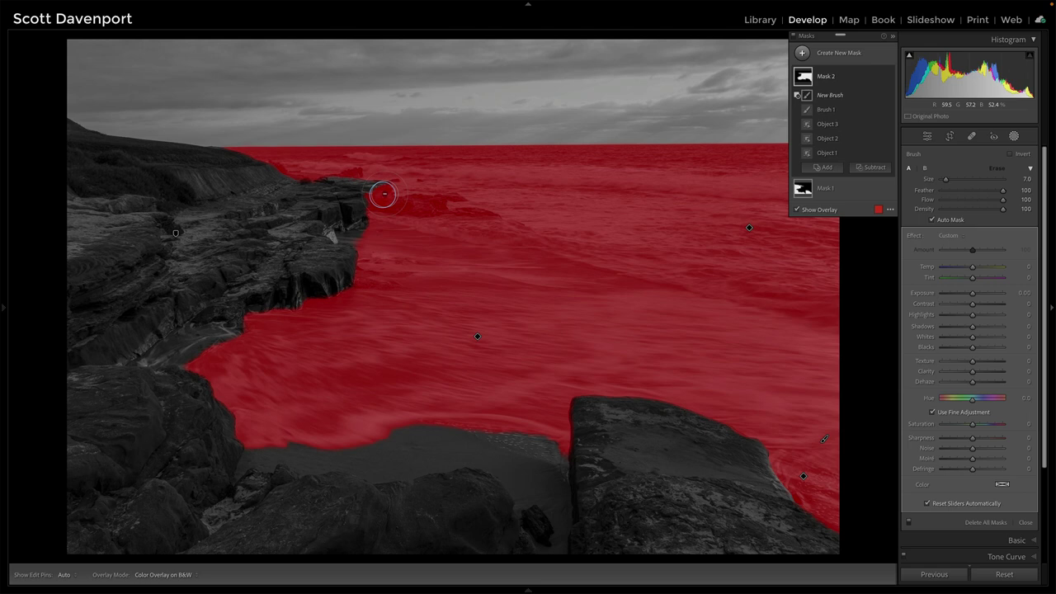
pyautogui.moveTo(381, 193)
pyautogui.mouseDown()
pyautogui.moveTo(435, 205)
pyautogui.moveTo(362, 195)
pyautogui.moveTo(386, 189)
pyautogui.moveTo(368, 190)
pyautogui.moveTo(356, 172)
pyautogui.moveTo(333, 181)
pyautogui.moveTo(357, 196)
pyautogui.moveTo(487, 212)
pyautogui.moveTo(458, 207)
pyautogui.mouseUp()
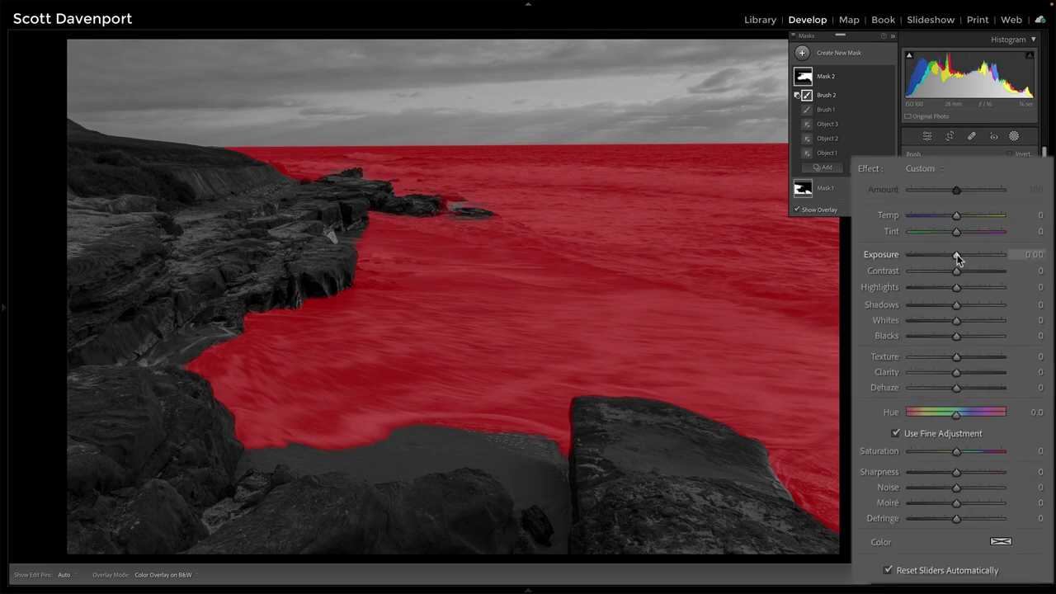
# Step: Fine-tune the ocean mask's Exposure to −0.03 alongside Highlights at 43
pyautogui.moveTo(957, 258)
pyautogui.mouseDown()
pyautogui.moveTo(955, 288)
pyautogui.moveTo(1016, 292)
pyautogui.moveTo(974, 287)
pyautogui.moveTo(955, 260)
pyautogui.mouseUp()
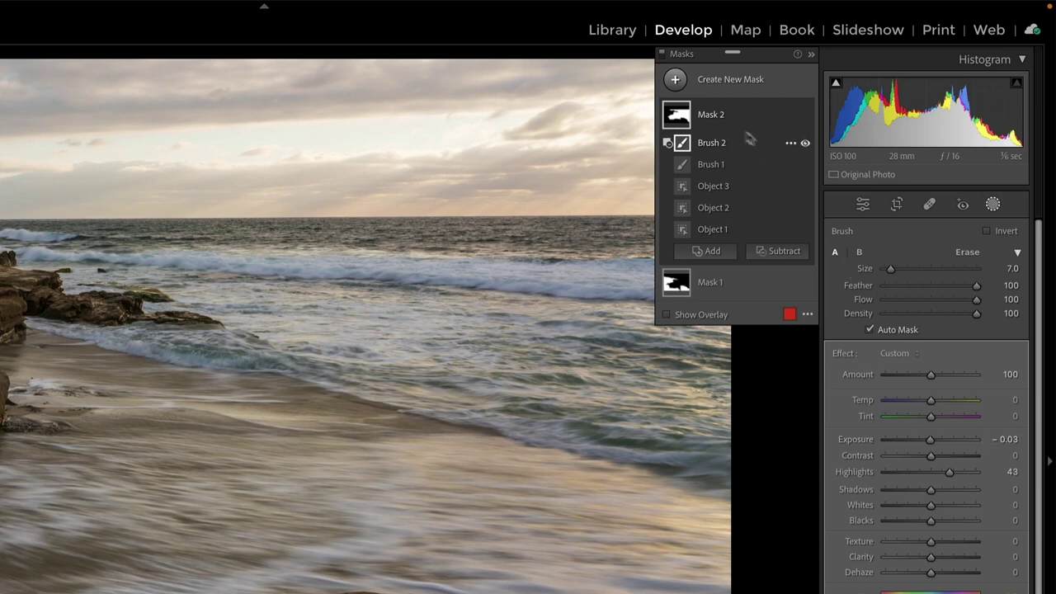
# Step: Intersect Mask 2 with a Luminance Range sampled from the surf, set to 46/71–87/100
pyautogui.click(790, 116)
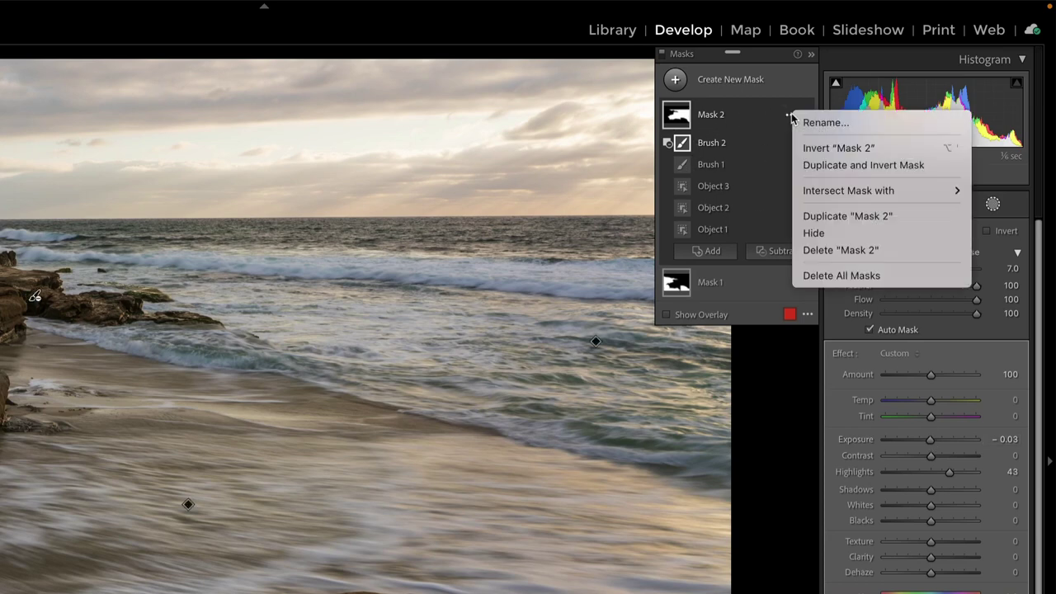
pyautogui.moveTo(819, 195)
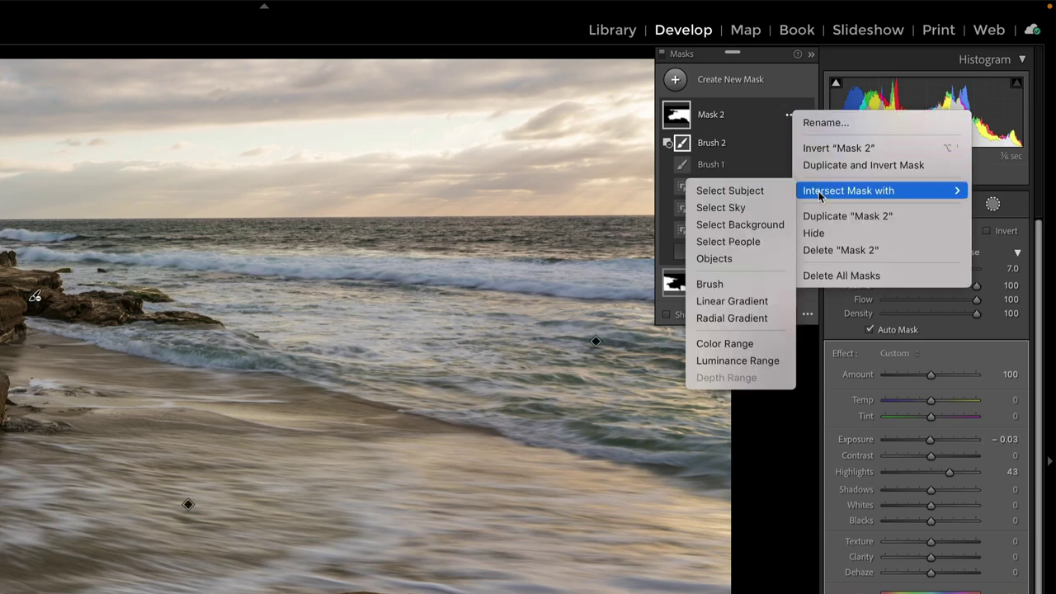
pyautogui.click(741, 363)
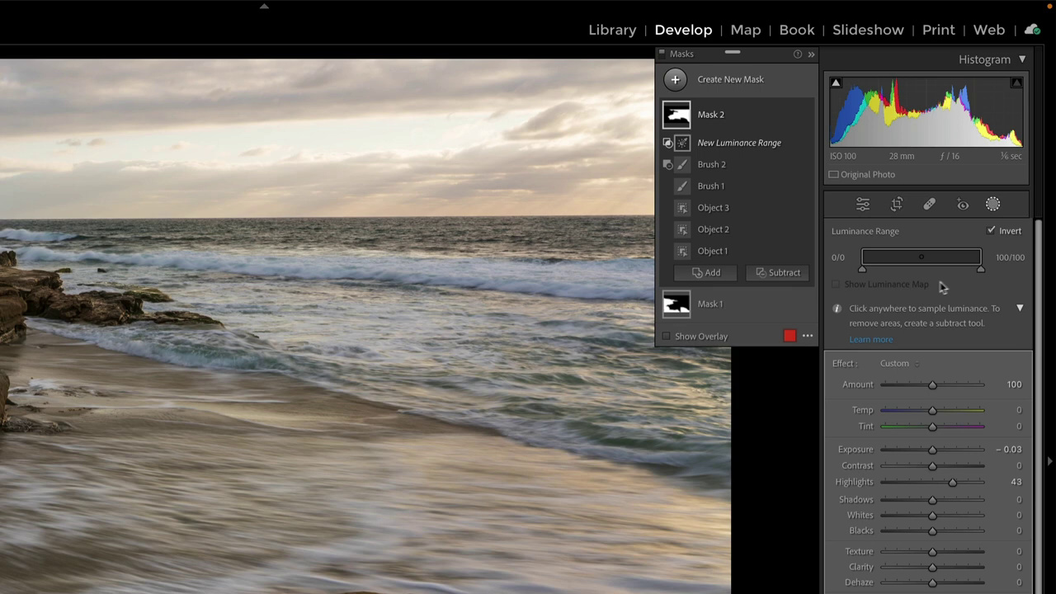
pyautogui.click(360, 263)
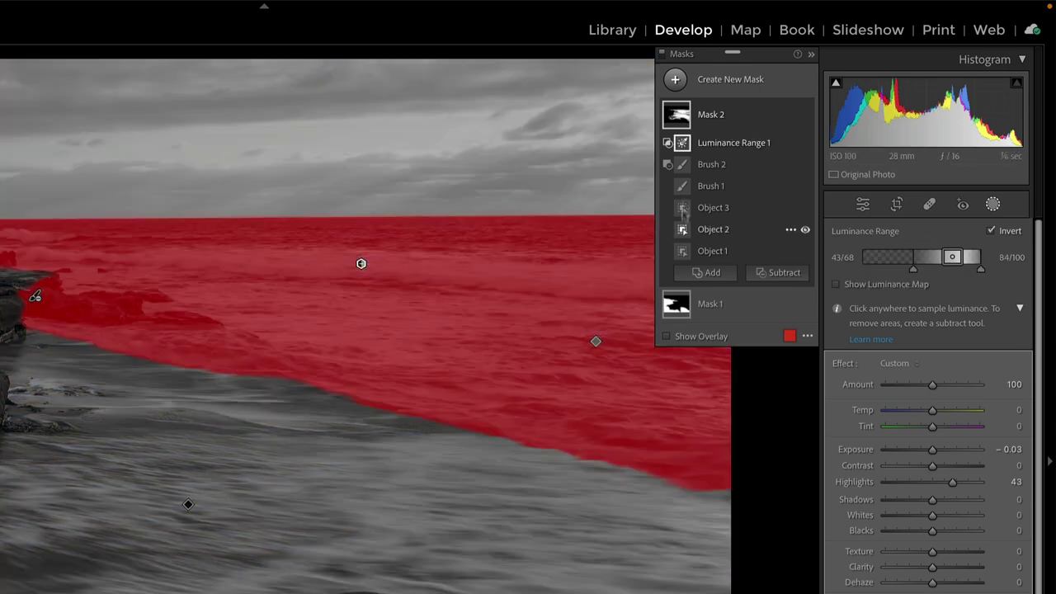
pyautogui.moveTo(679, 118)
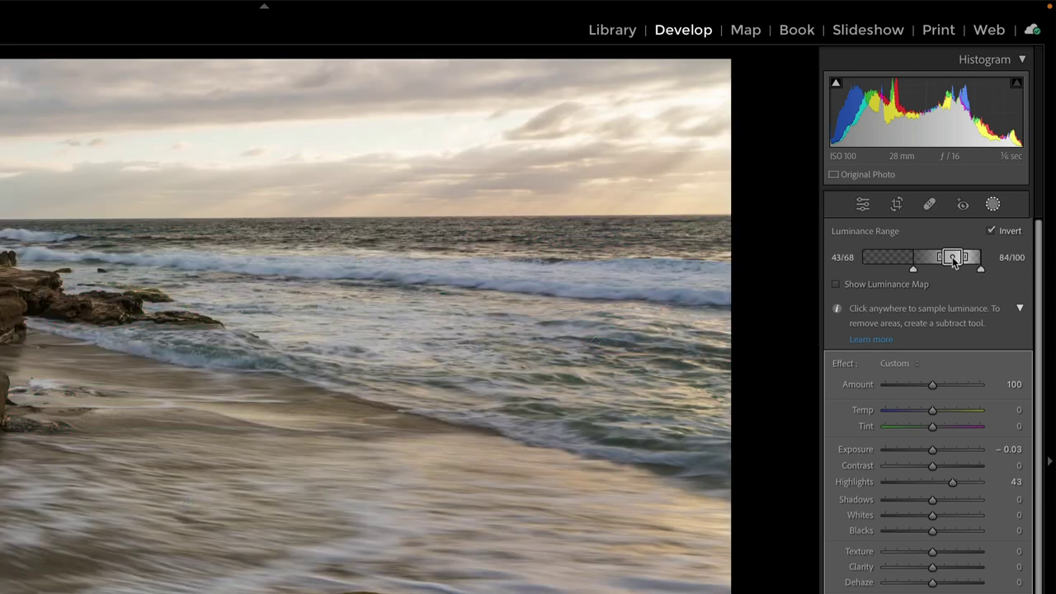
pyautogui.moveTo(952, 258)
pyautogui.mouseDown()
pyautogui.moveTo(918, 262)
pyautogui.moveTo(956, 260)
pyautogui.mouseUp()
pyautogui.moveTo(720, 136)
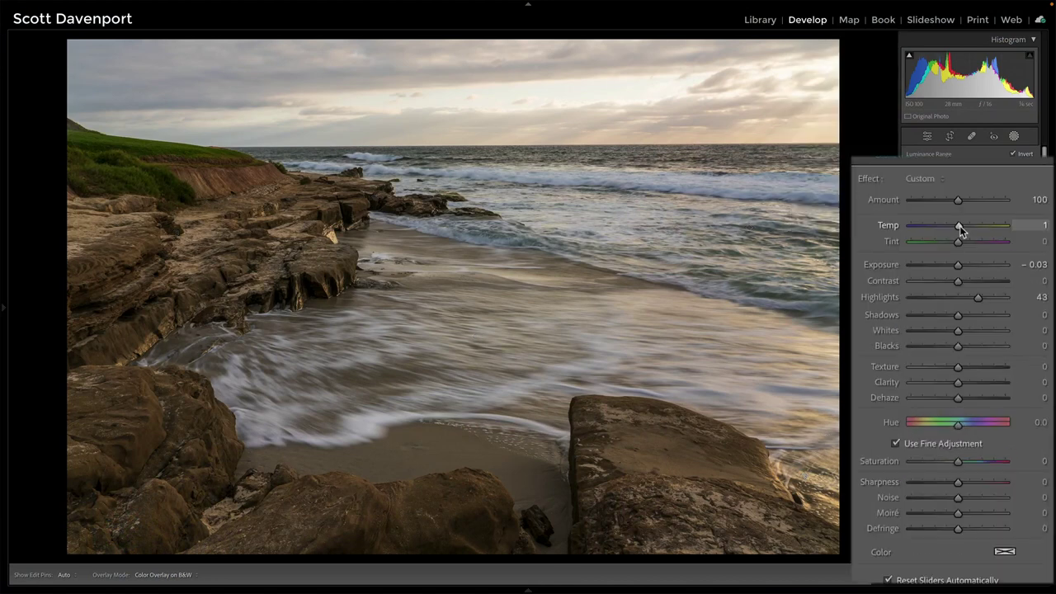
# Step: Nudge the ocean mask's Temp slider up slightly to warm the water
pyautogui.moveTo(959, 225); pyautogui.dragTo(960, 225)
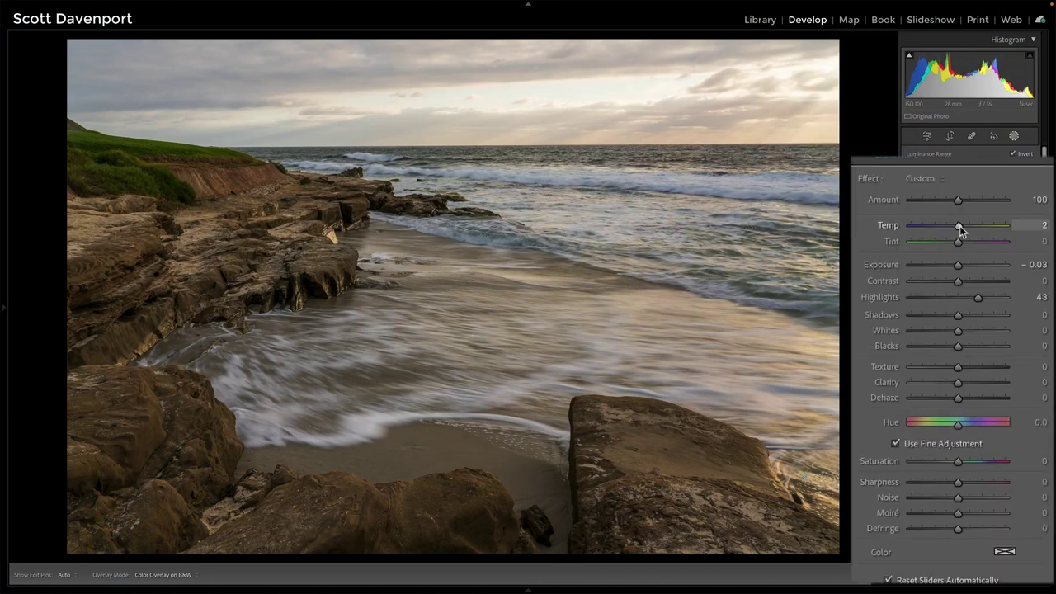